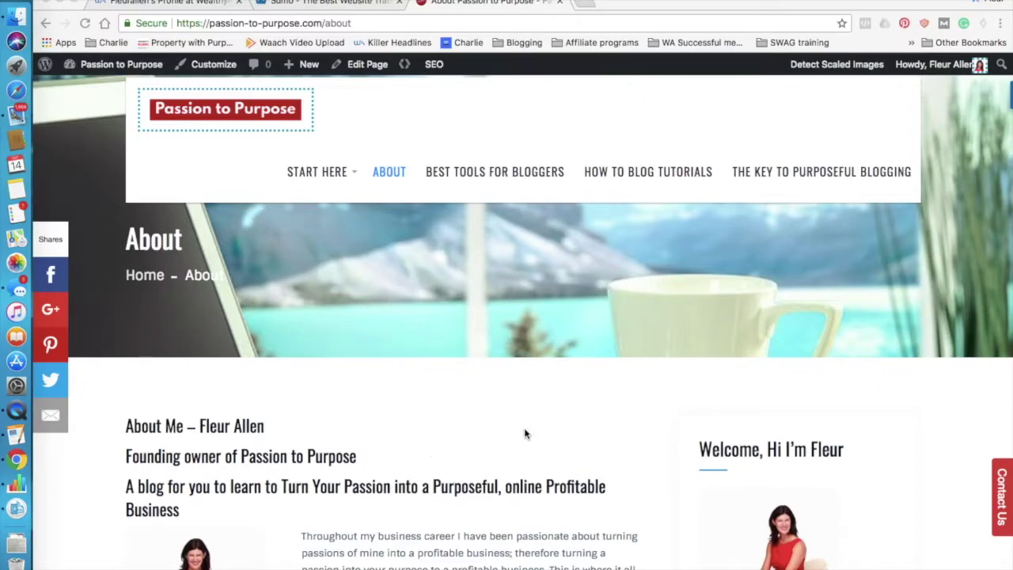
Scroll through the About page, then open the Contact Us form popup and close it.
{"action": "scroll", "coordinate": [524, 431], "scroll_direction": "down", "scroll_amount": 4}
{"action": "scroll", "coordinate": [524, 432], "scroll_direction": "down", "scroll_amount": 2}
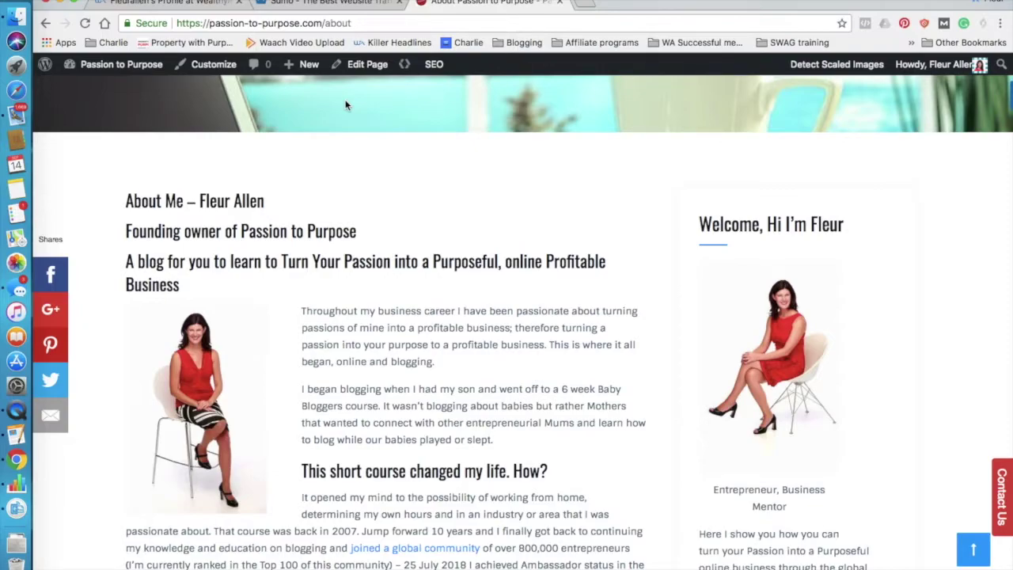
{"action": "scroll", "coordinate": [345, 106], "scroll_direction": "up", "scroll_amount": 3}
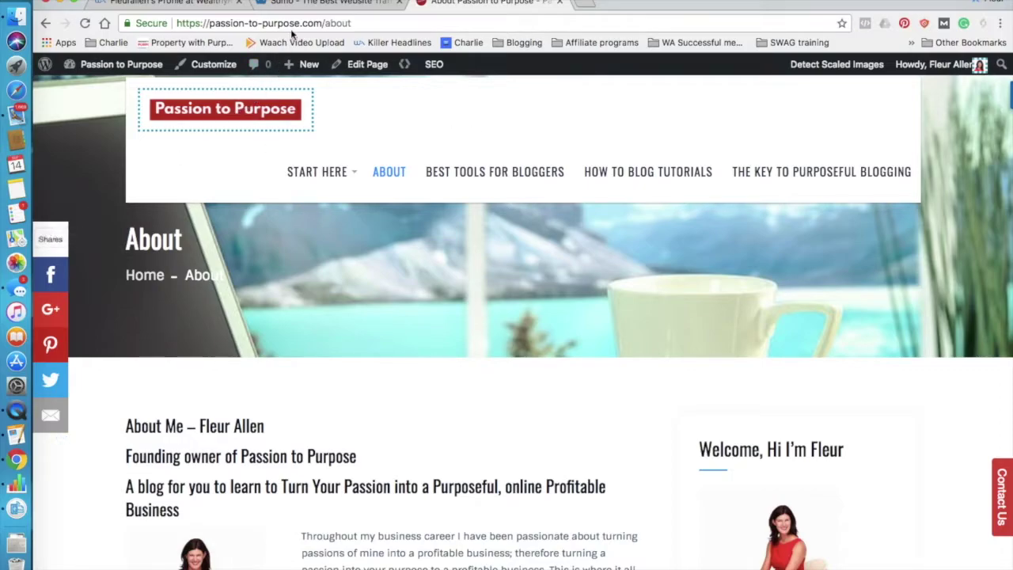
{"action": "mouse_move", "coordinate": [63, 449]}
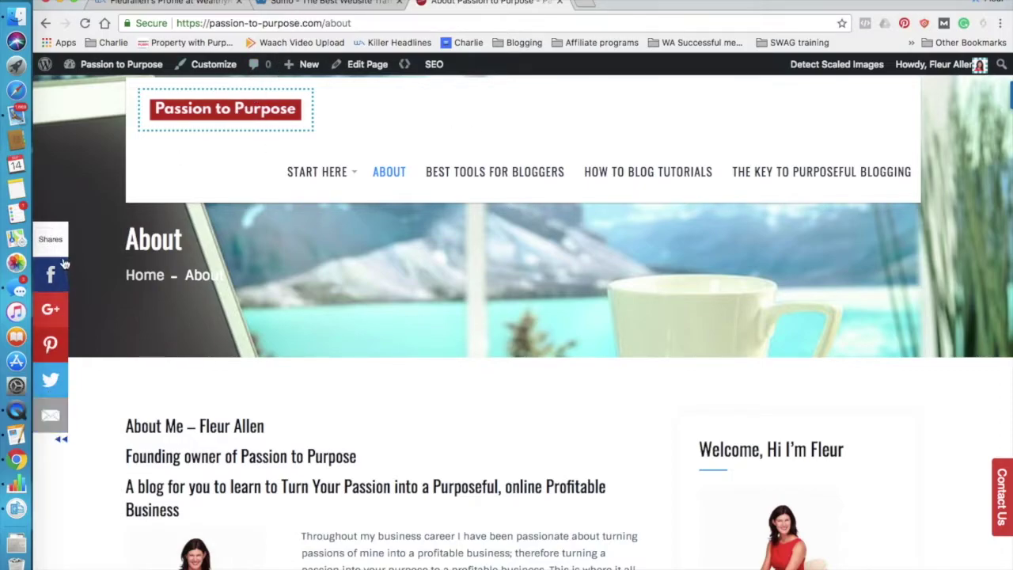
{"action": "left_click", "coordinate": [1002, 490]}
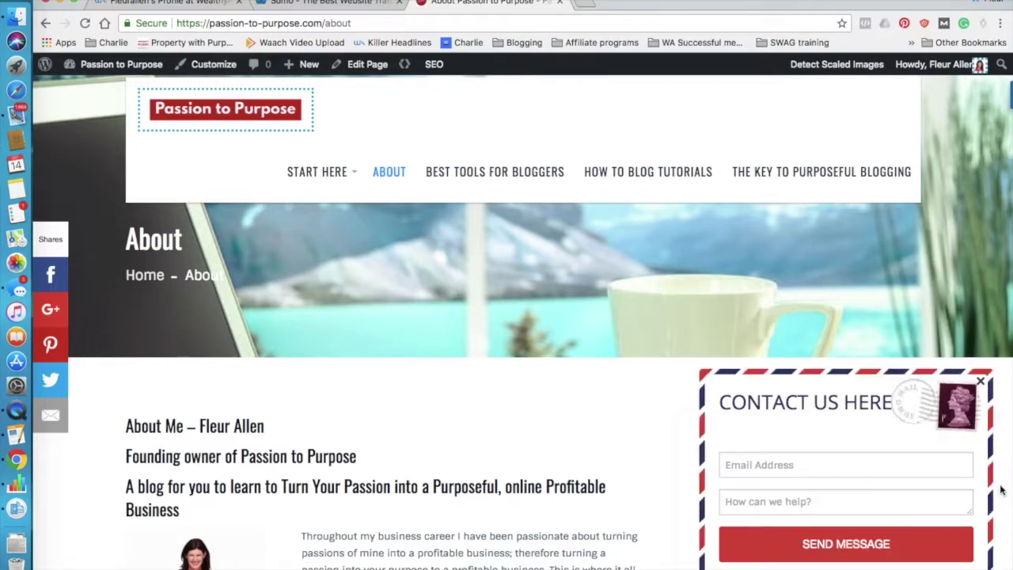
{"action": "left_click", "coordinate": [981, 383]}
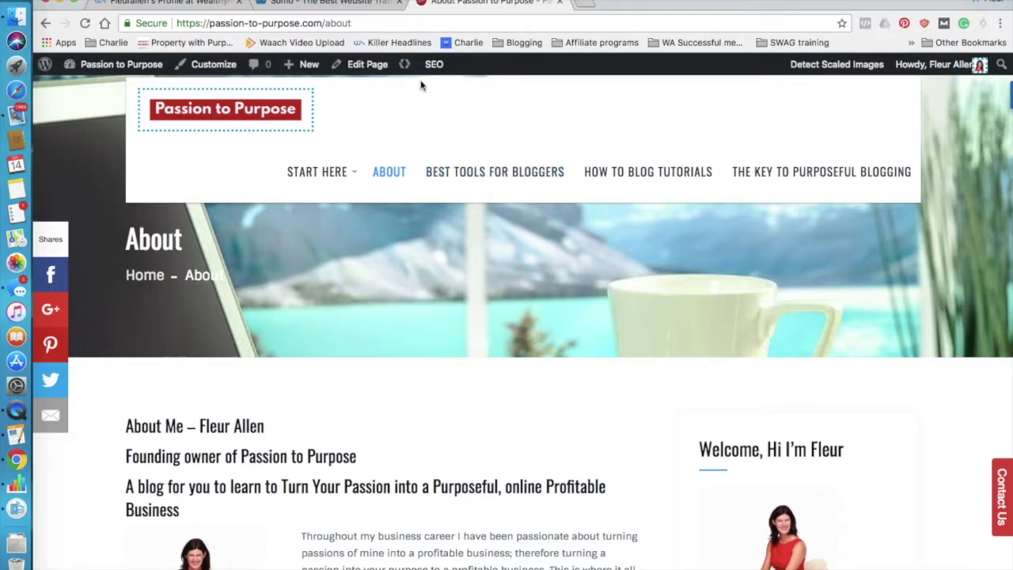
Open a top-ranked ambassador's profile from the Wealthy Affiliate rankings list, then return to Sumo.
{"action": "left_click", "coordinate": [333, 4]}
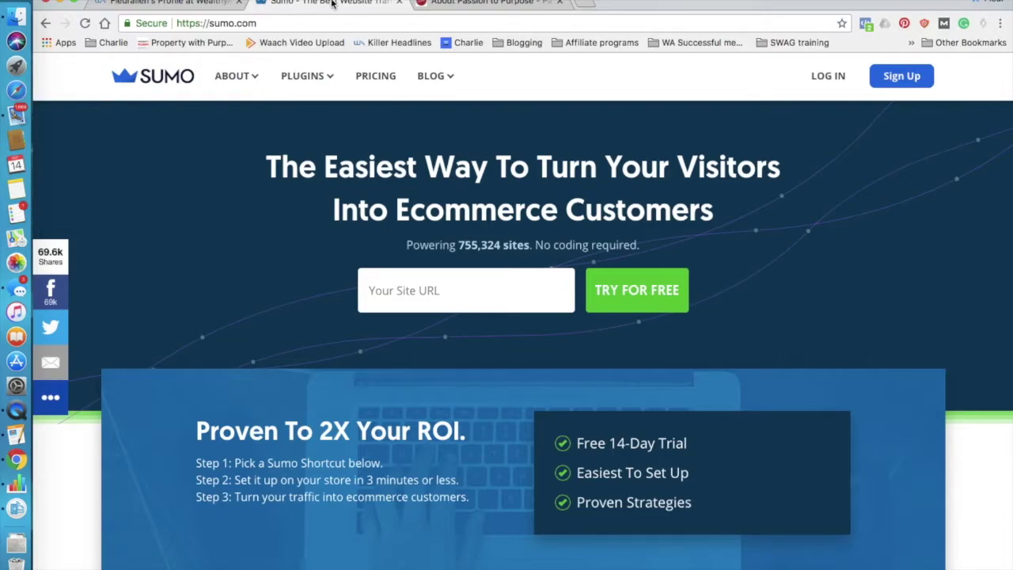
{"action": "left_click", "coordinate": [184, 6]}
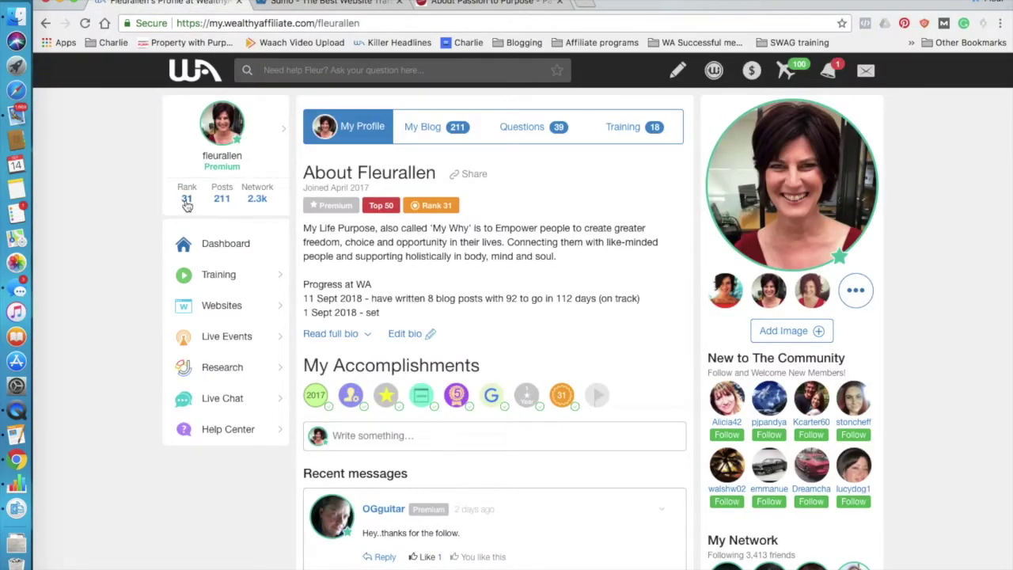
{"action": "left_click", "coordinate": [187, 200]}
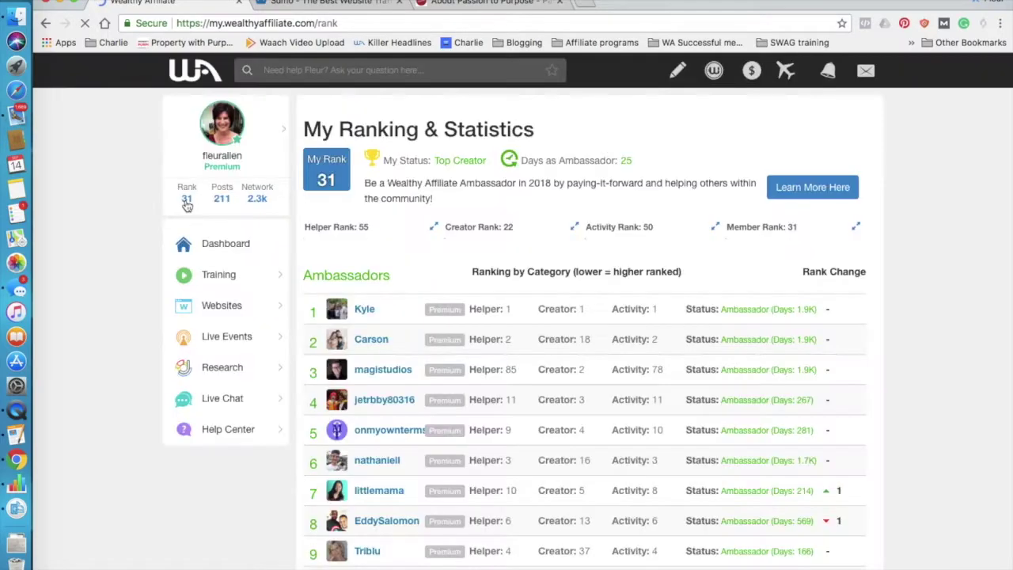
{"action": "scroll", "coordinate": [187, 205], "scroll_direction": "down", "scroll_amount": 10}
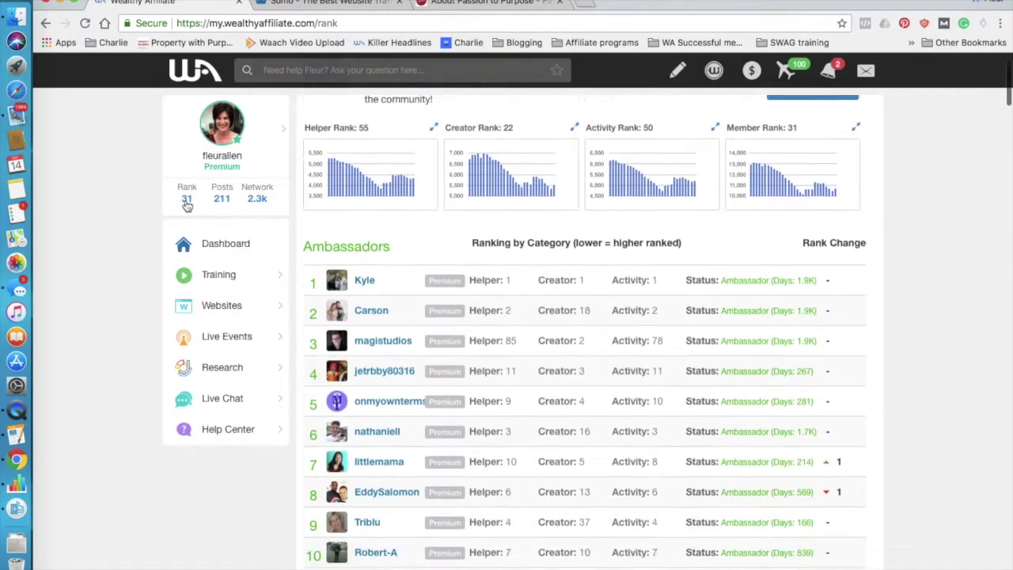
{"action": "scroll", "coordinate": [187, 205], "scroll_direction": "down", "scroll_amount": 5}
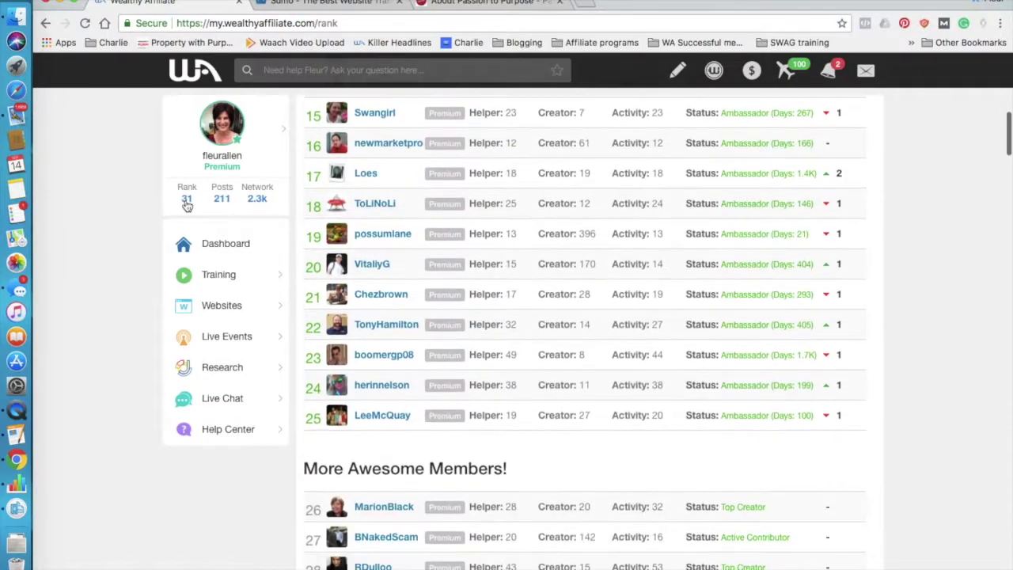
{"action": "left_click", "coordinate": [380, 328]}
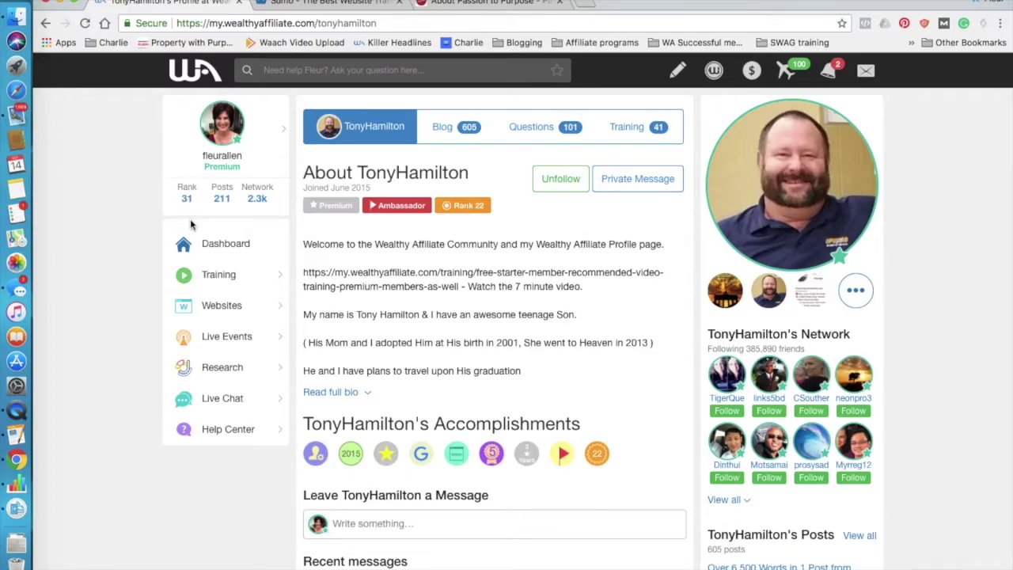
{"action": "left_click", "coordinate": [294, 6]}
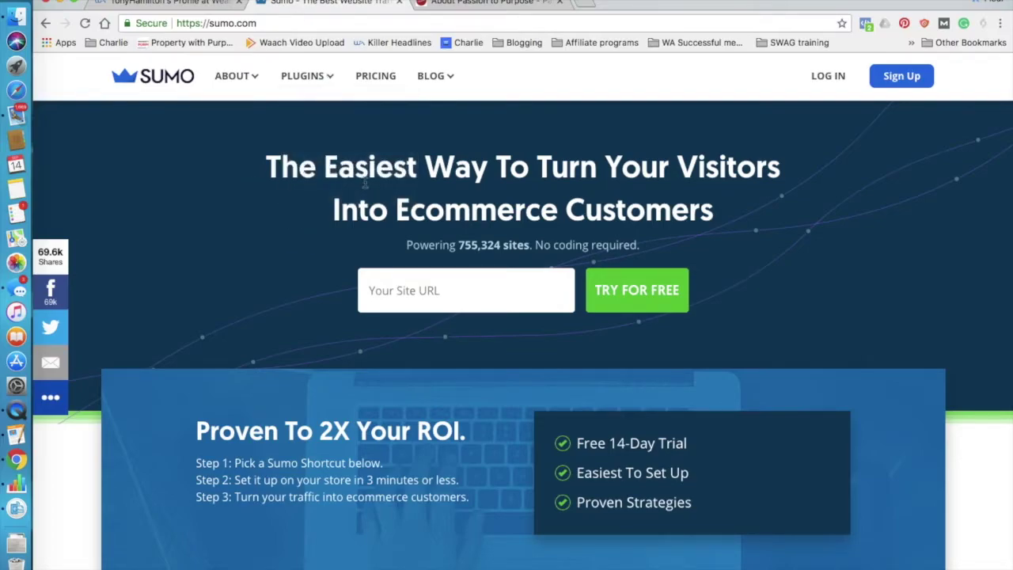
{"action": "mouse_move", "coordinate": [309, 78]}
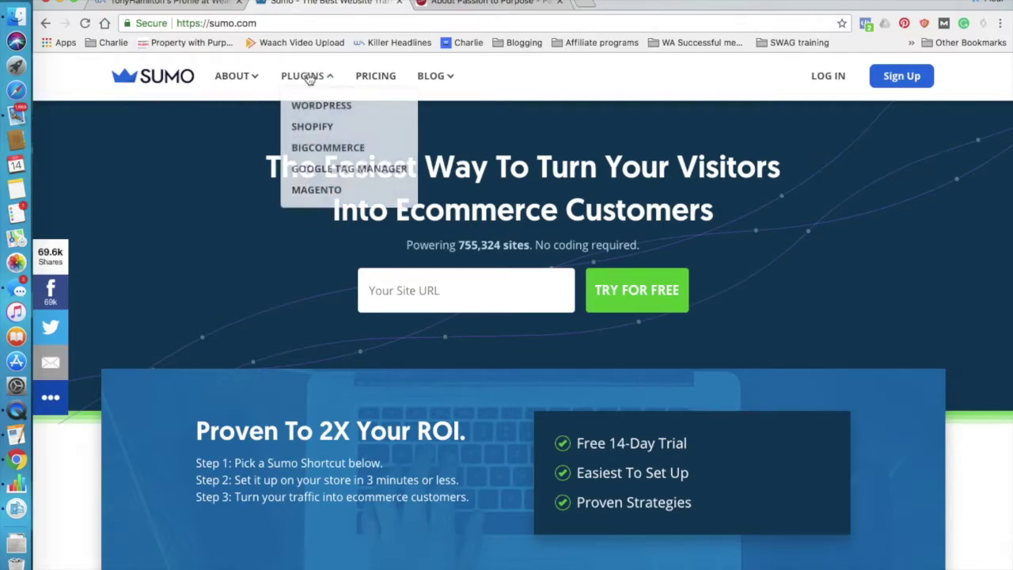
{"action": "mouse_move", "coordinate": [241, 79]}
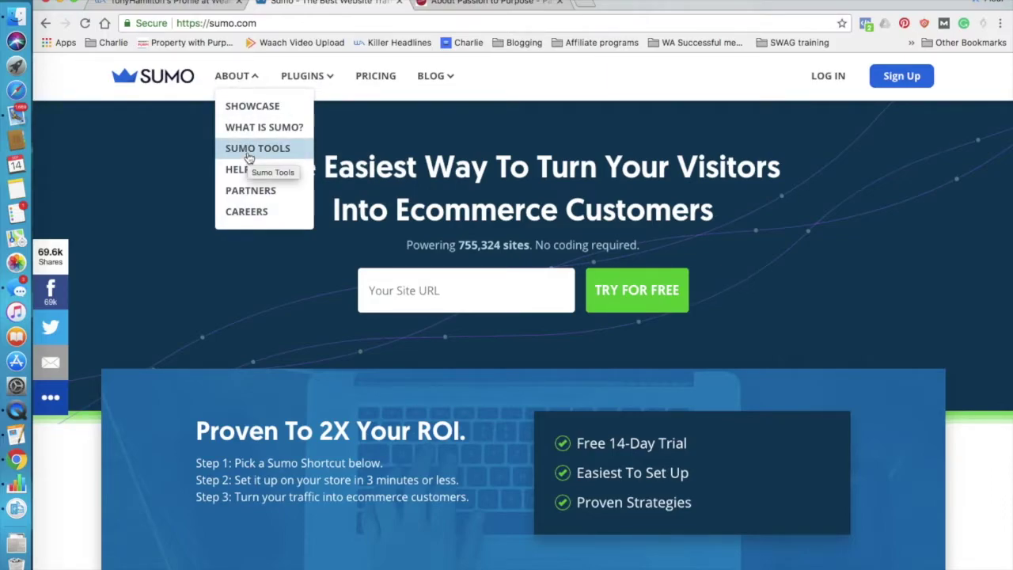
{"action": "left_click", "coordinate": [448, 4]}
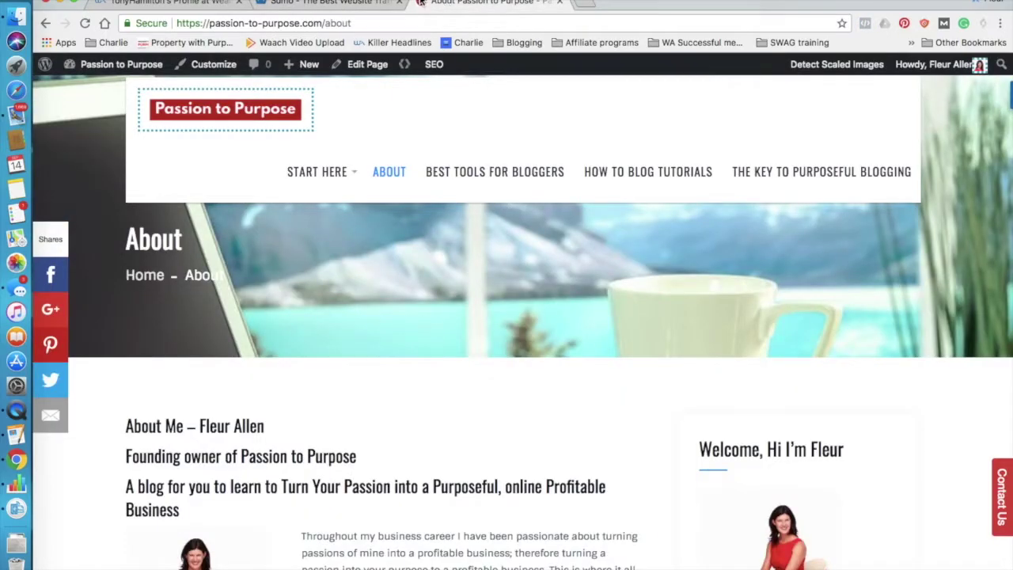
{"action": "left_click", "coordinate": [156, 4]}
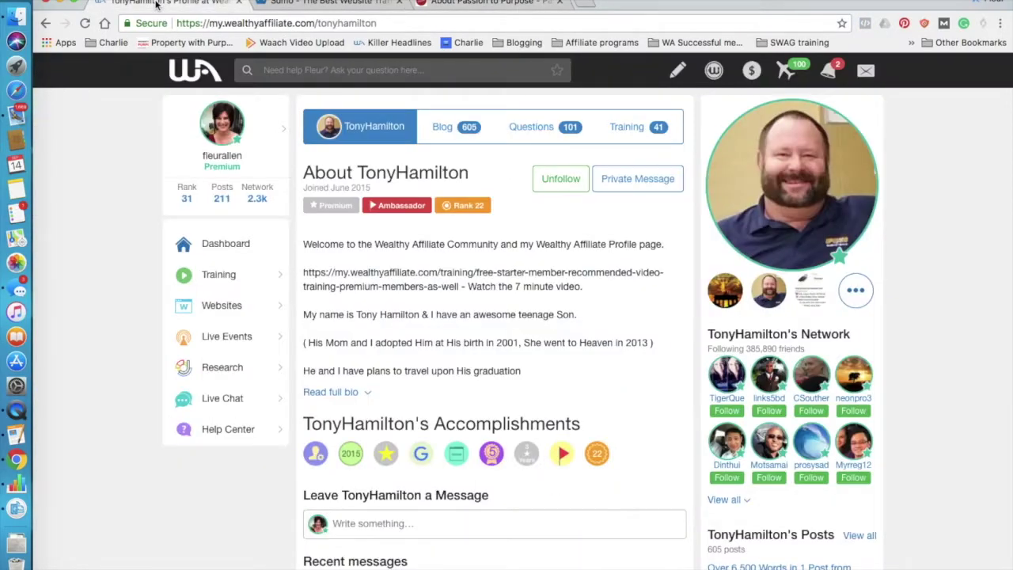
Log in to passion-to-purpose.com from Wealthy Affiliate's Websites list and view its WordPress Dashboard.
{"action": "left_click", "coordinate": [225, 312]}
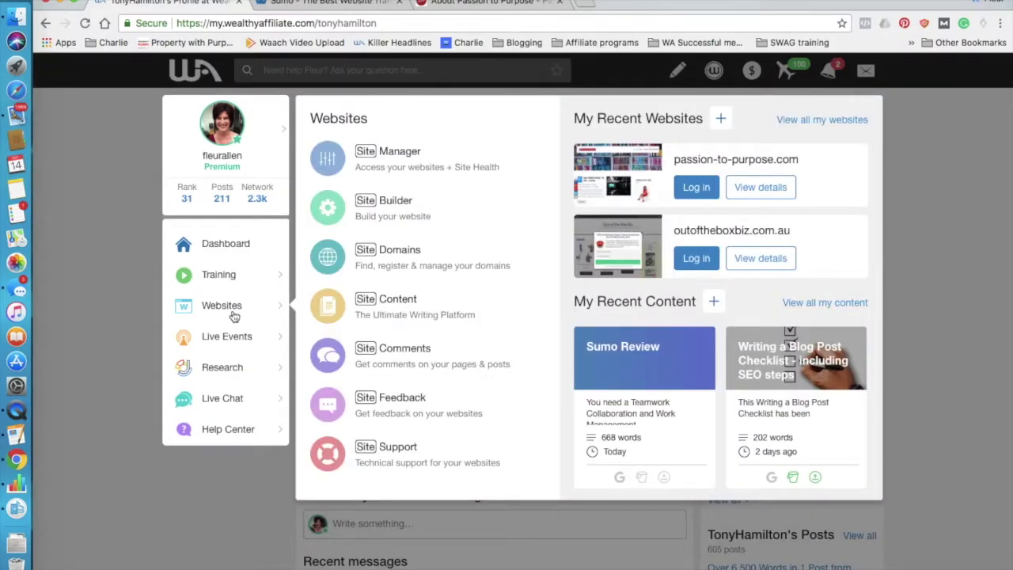
{"action": "left_click", "coordinate": [697, 187]}
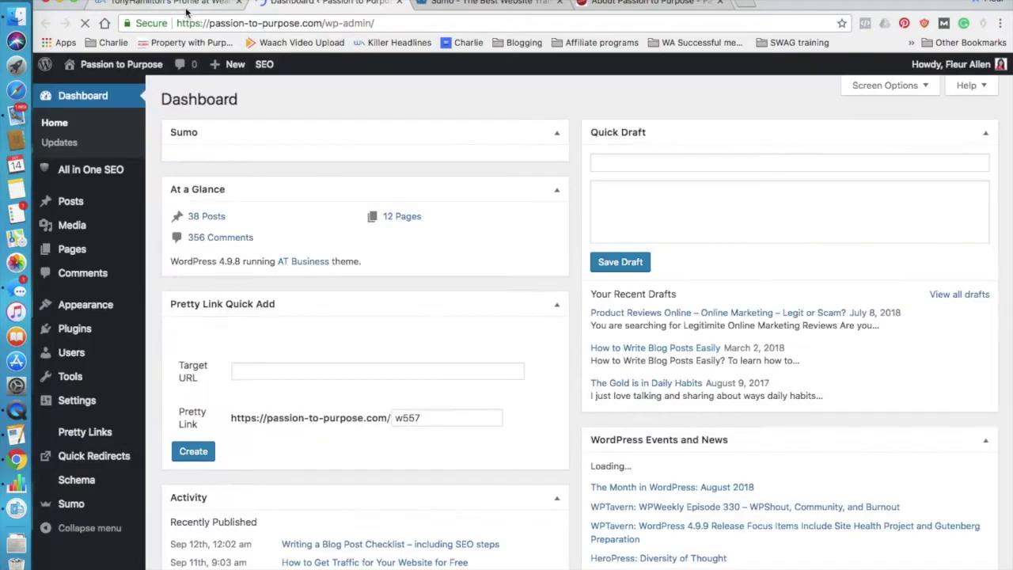
{"action": "left_click", "coordinate": [185, 7]}
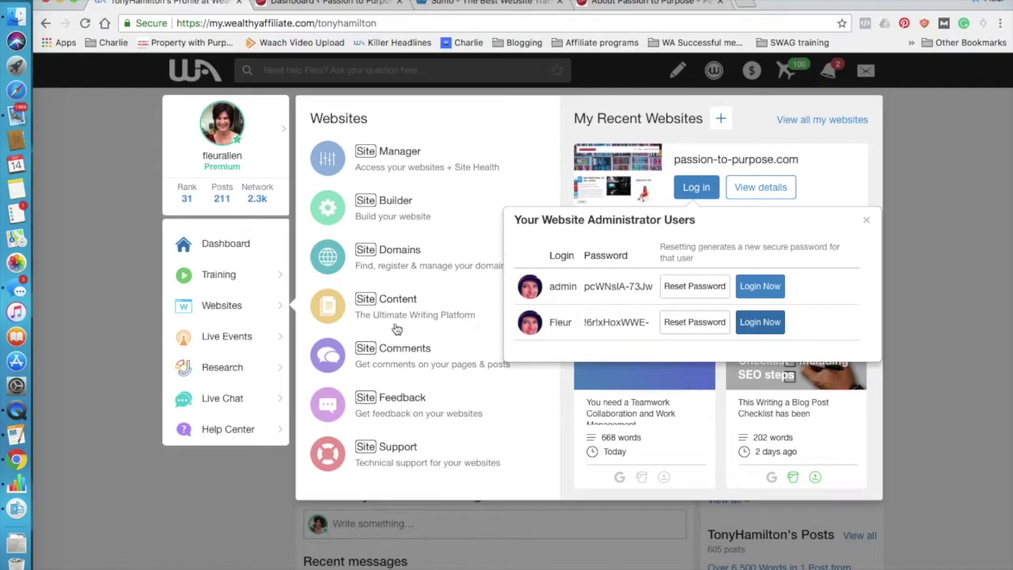
{"action": "left_click", "coordinate": [332, 6]}
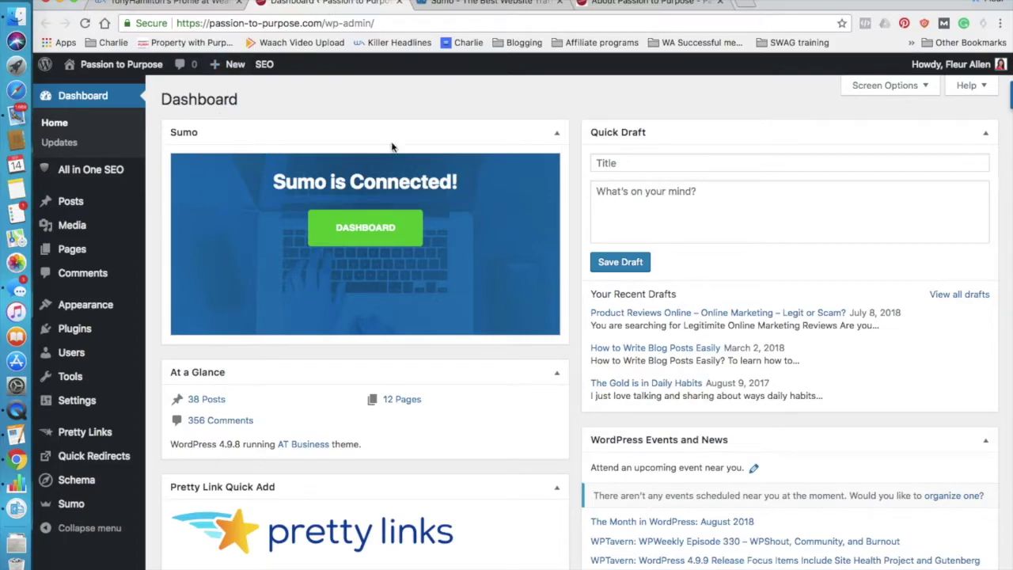
Glance at the About and Sumo tabs, then open the Sumo plugin dashboard and its apps list.
{"action": "left_click", "coordinate": [594, 3]}
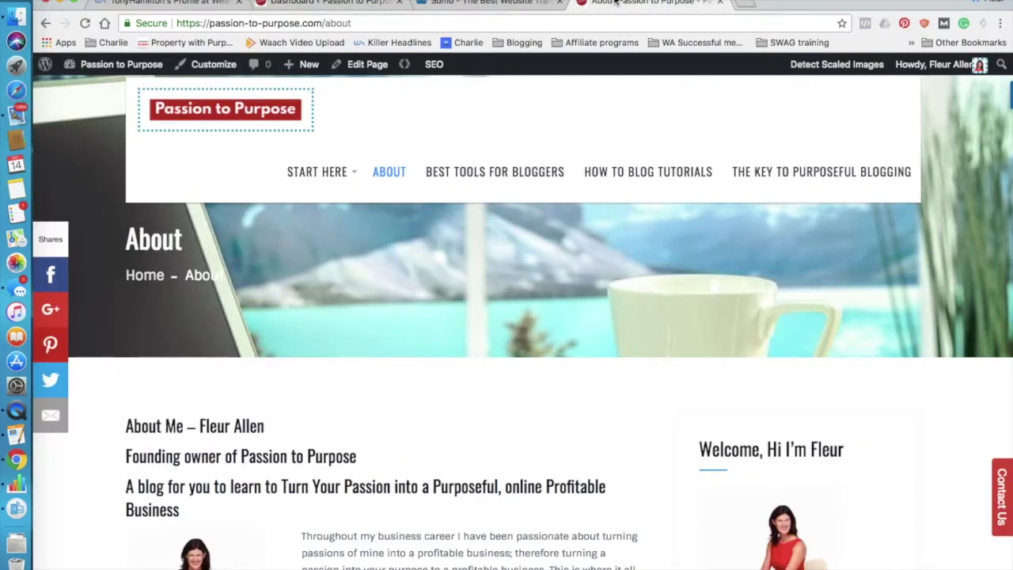
{"action": "left_click", "coordinate": [332, 4]}
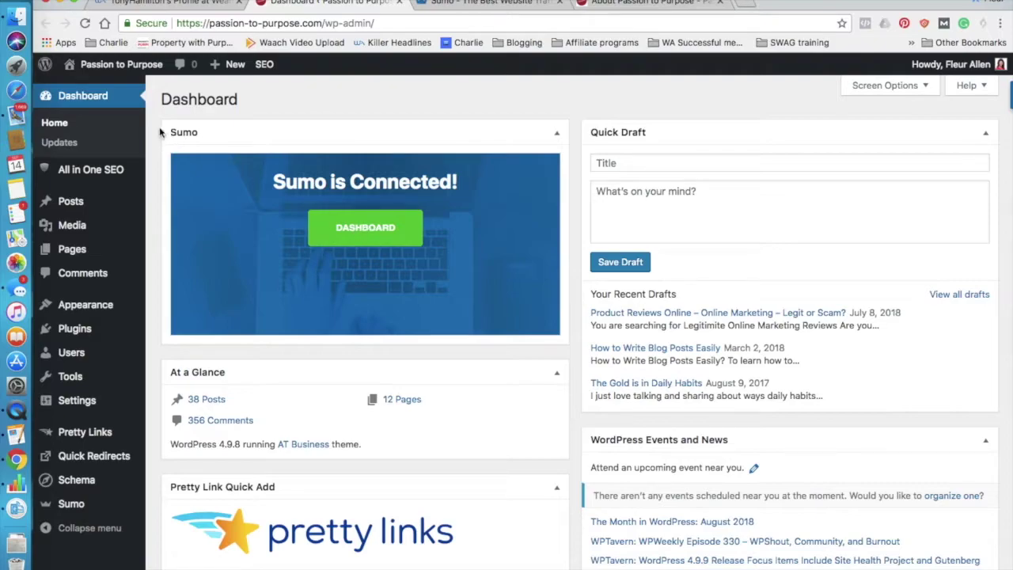
{"action": "mouse_move", "coordinate": [111, 329]}
{"action": "left_click", "coordinate": [481, 3]}
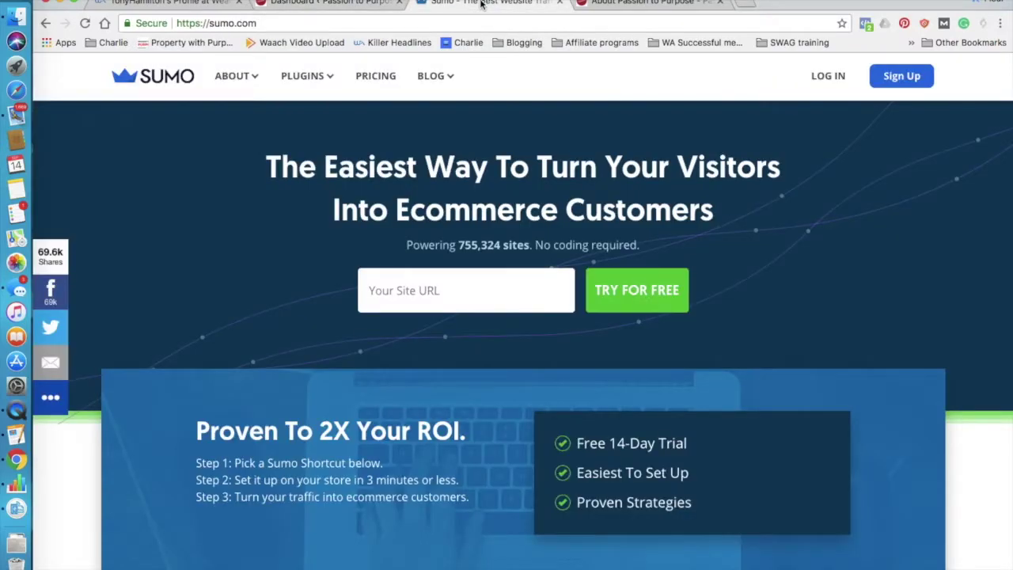
{"action": "left_click", "coordinate": [358, 3]}
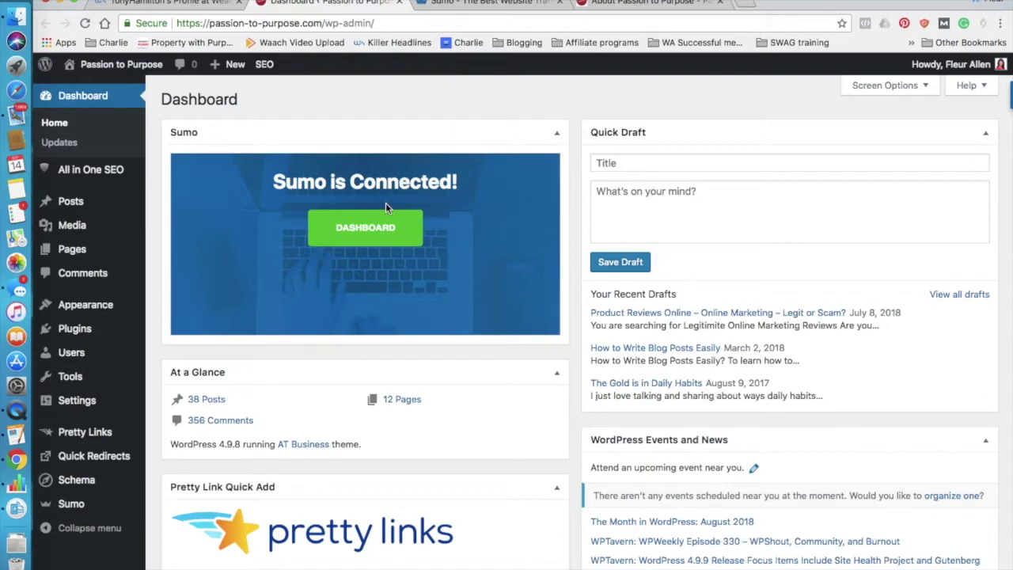
{"action": "left_click", "coordinate": [380, 225]}
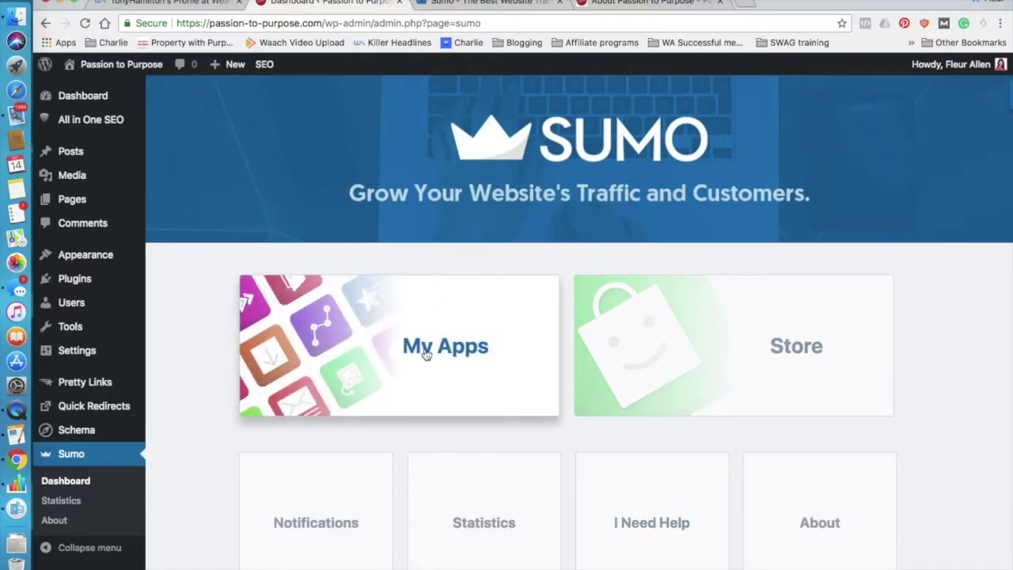
{"action": "left_click", "coordinate": [425, 348]}
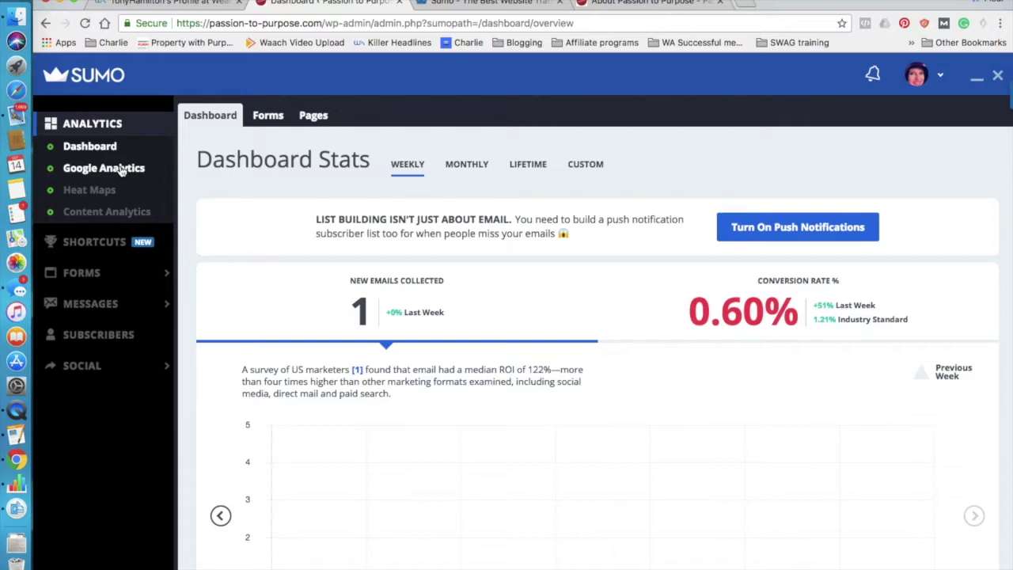
Show Google Analytics pageviews for the Last 90 Days, totalling 3,999.
{"action": "left_click", "coordinate": [120, 171]}
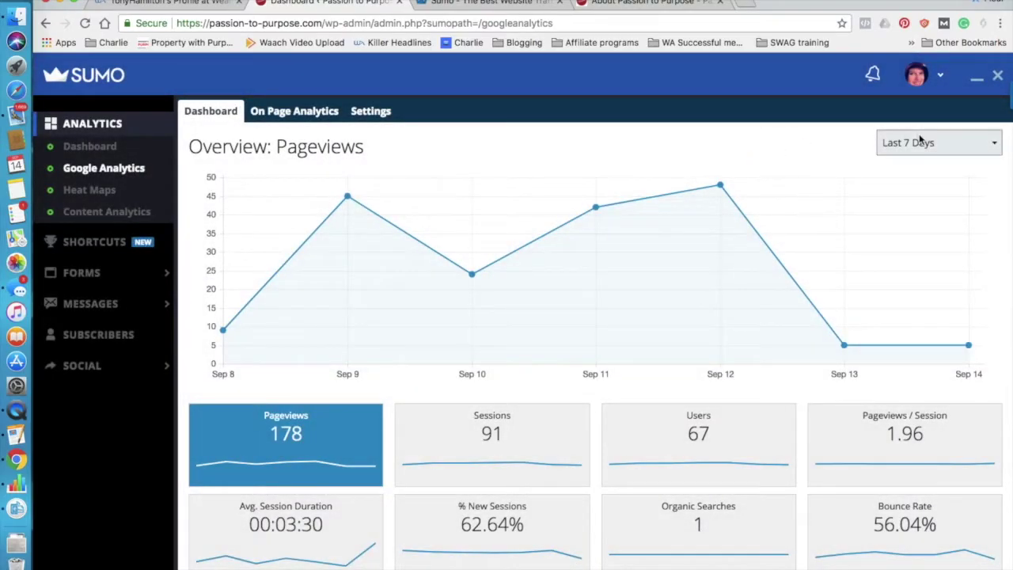
{"action": "left_click", "coordinate": [920, 143]}
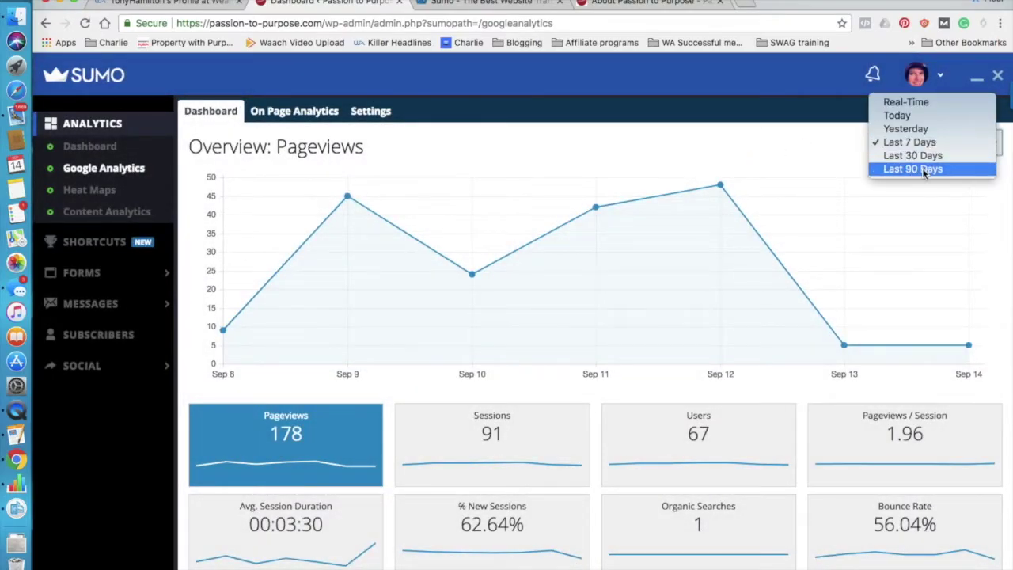
{"action": "left_click", "coordinate": [924, 169]}
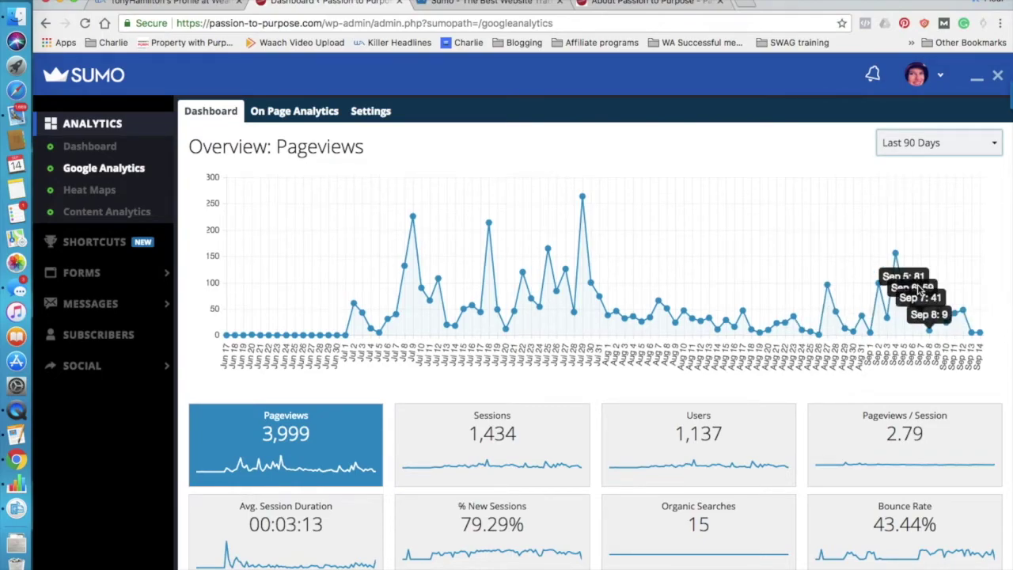
Review the 90-day stats, then move on to Sumo's Social sharing tools.
{"action": "left_click", "coordinate": [938, 142]}
{"action": "scroll", "coordinate": [981, 238], "scroll_direction": "down", "scroll_amount": 1}
{"action": "scroll", "coordinate": [997, 293], "scroll_direction": "up", "scroll_amount": 1}
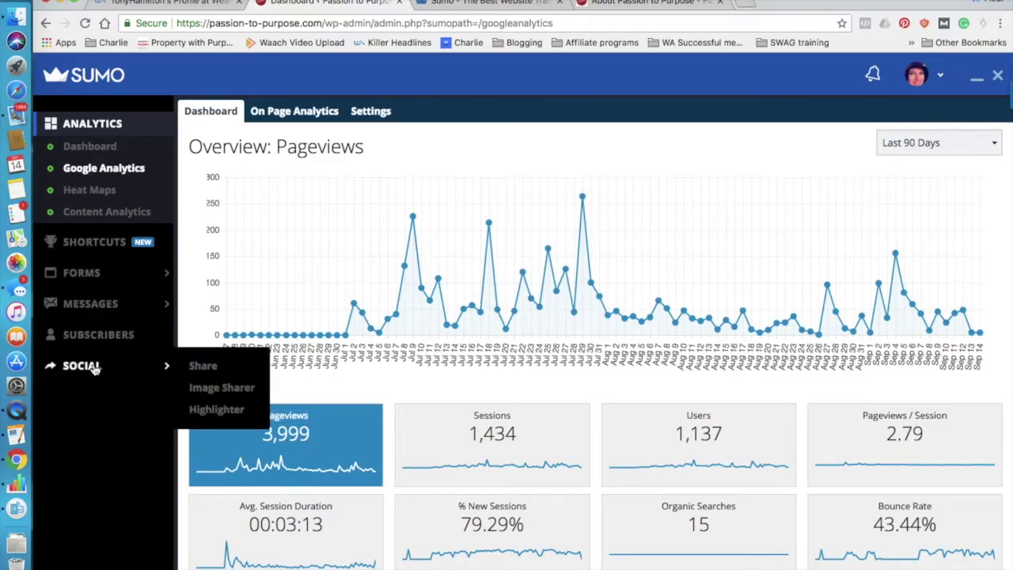
{"action": "left_click", "coordinate": [93, 367]}
View Image Sharer settings (Facebook, Twitter, Pinterest), glance at other tabs, then open List Builder Forms.
{"action": "left_click", "coordinate": [96, 322]}
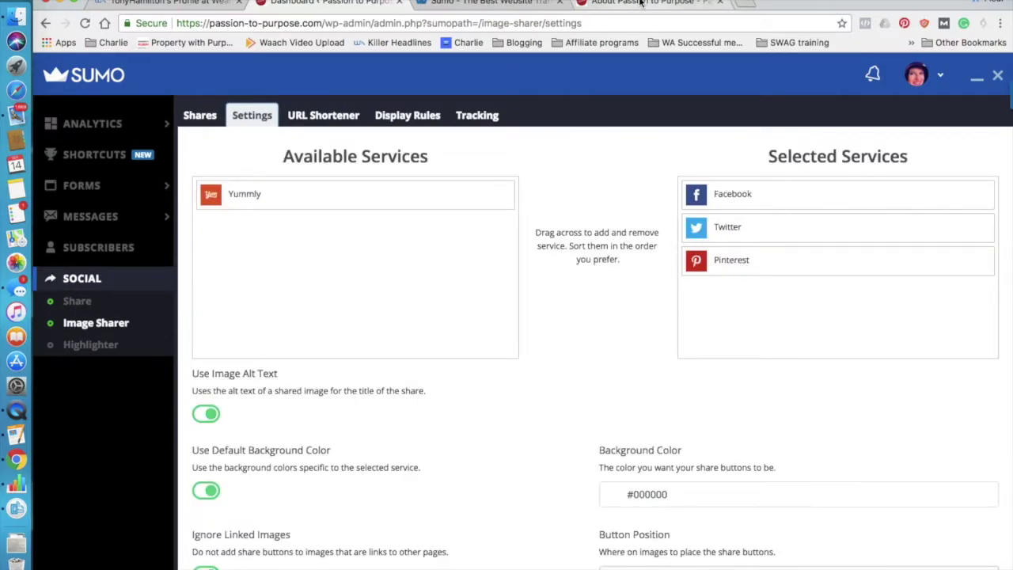
{"action": "left_click", "coordinate": [641, 4]}
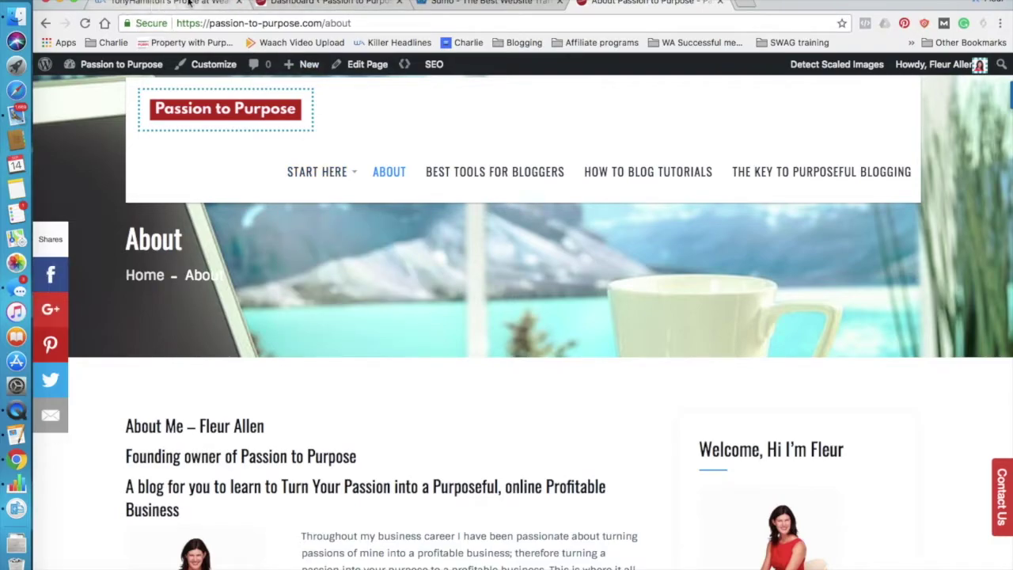
{"action": "left_click", "coordinate": [457, 1]}
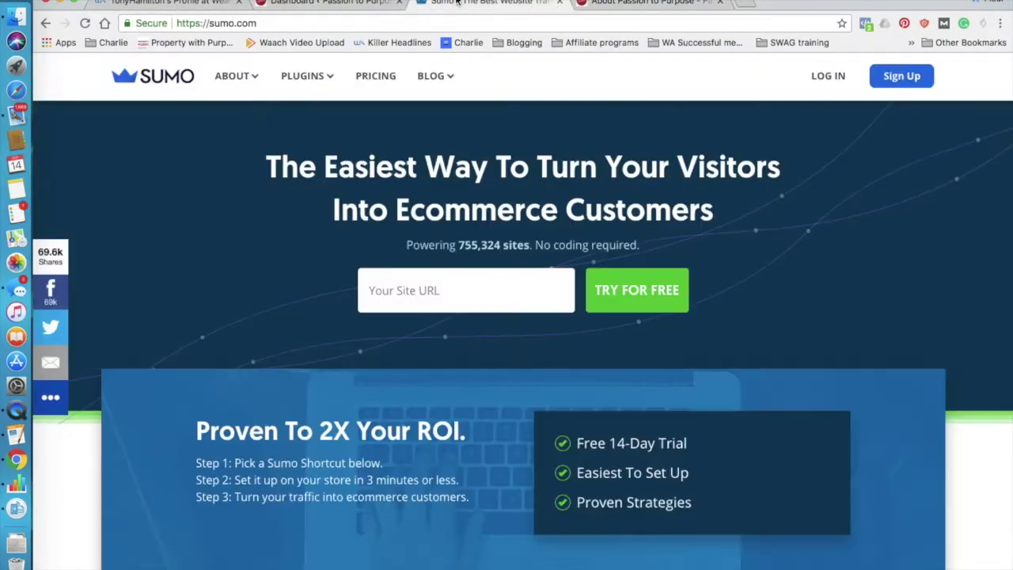
{"action": "left_click", "coordinate": [331, 3]}
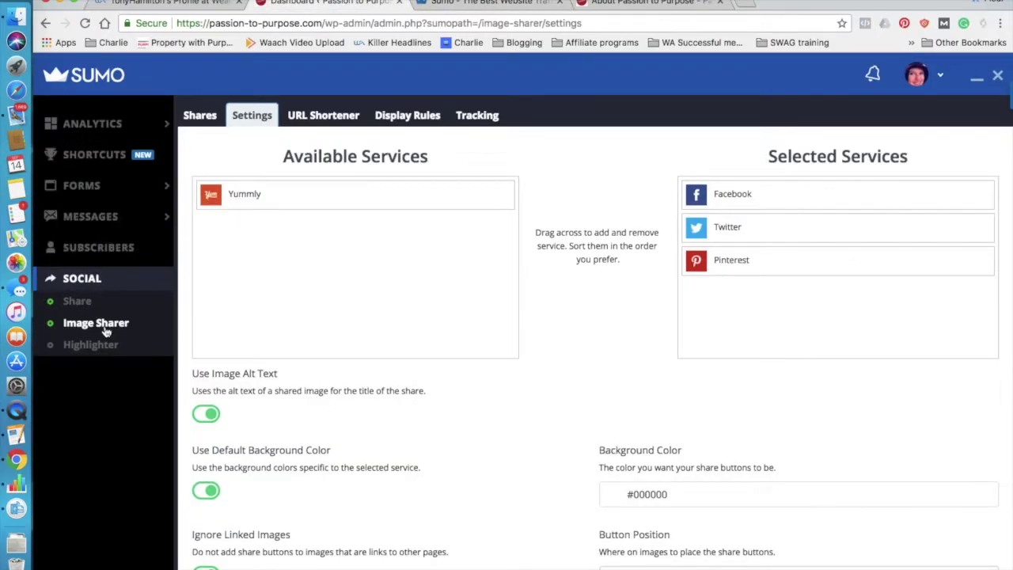
{"action": "mouse_move", "coordinate": [106, 120]}
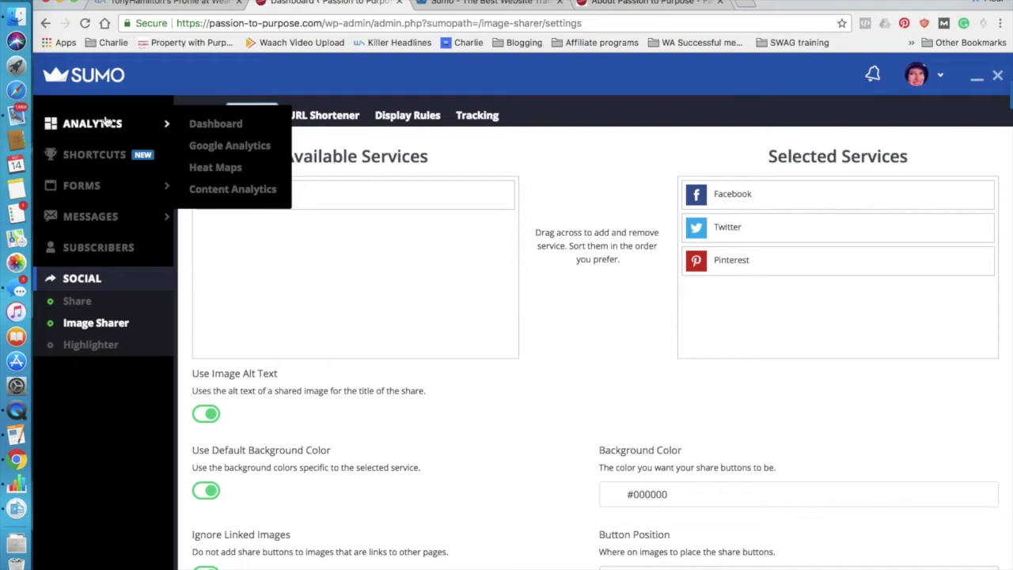
{"action": "left_click", "coordinate": [89, 186]}
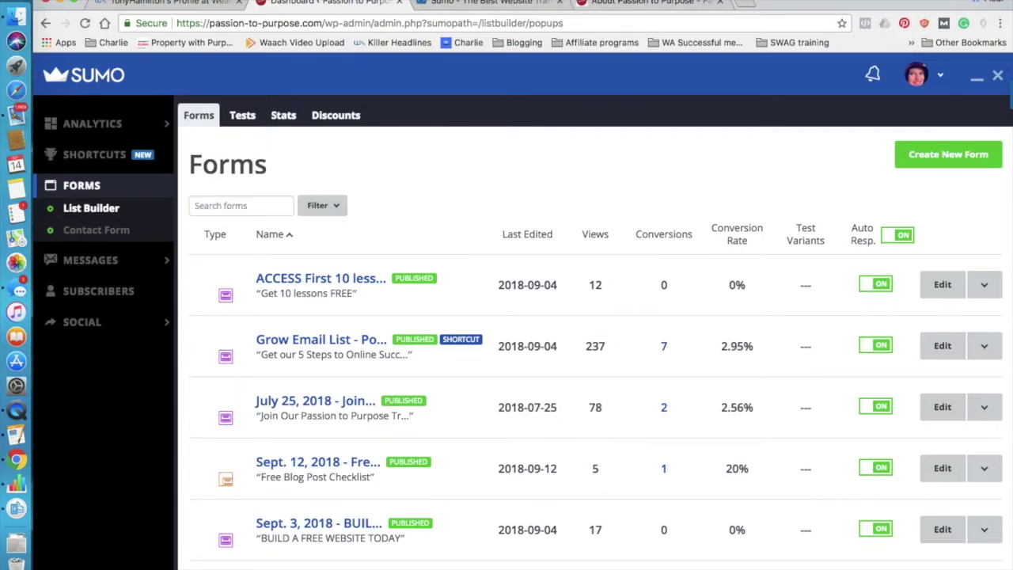
Bring up the browser's new-window options from the Sumo Forms page.
{"action": "left_click", "coordinate": [95, 0]}
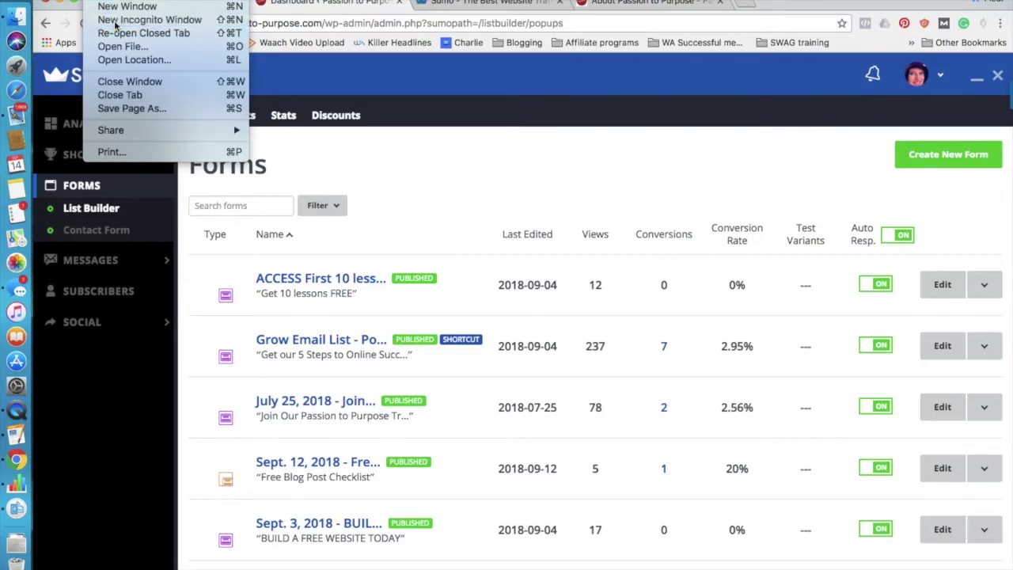
{"action": "left_click", "coordinate": [95, 0]}
Load passion-to-purpose.com in a new incognito window.
{"action": "key", "text": "ctrl+shift+n"}
{"action": "type", "text": "pass"}
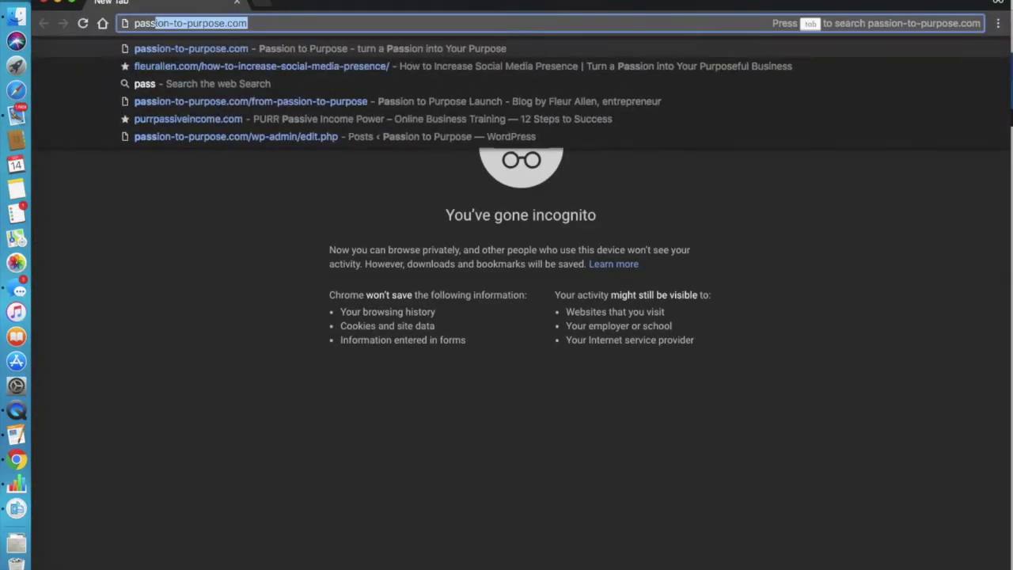
{"action": "key", "text": "Return"}
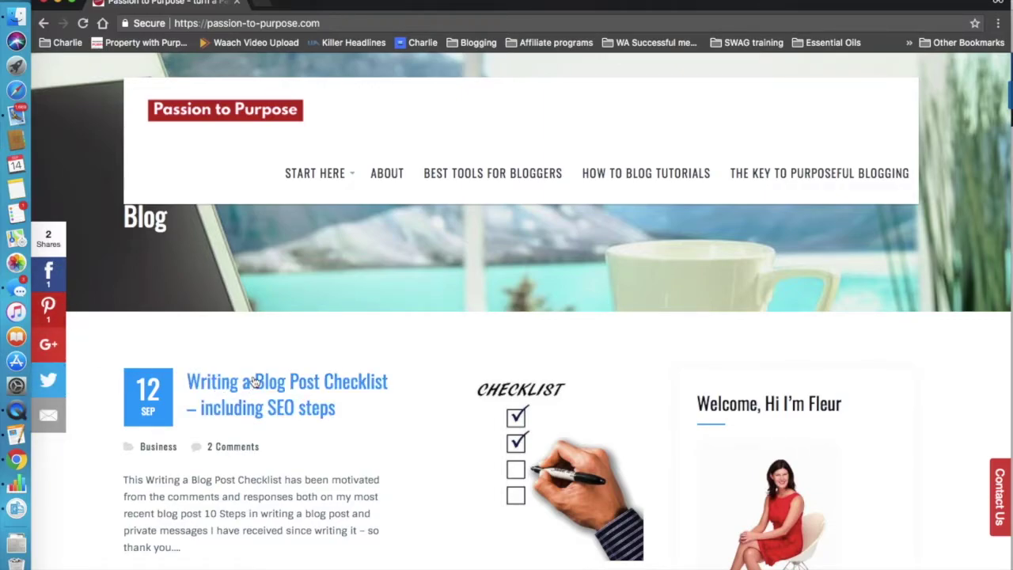
{"action": "left_click", "coordinate": [1000, 492]}
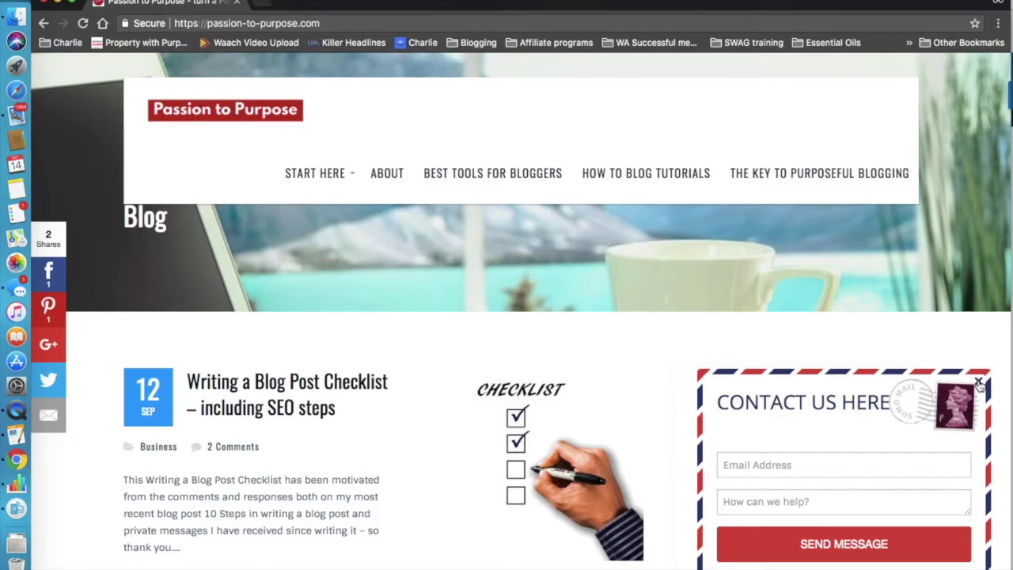
{"action": "left_click", "coordinate": [979, 383]}
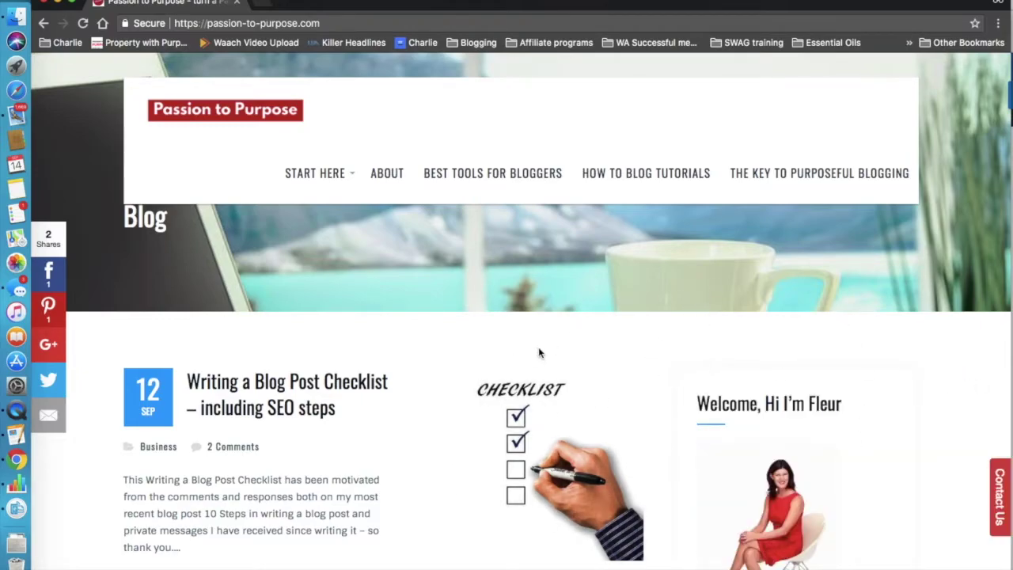
{"action": "scroll", "coordinate": [539, 352], "scroll_direction": "down", "scroll_amount": 5}
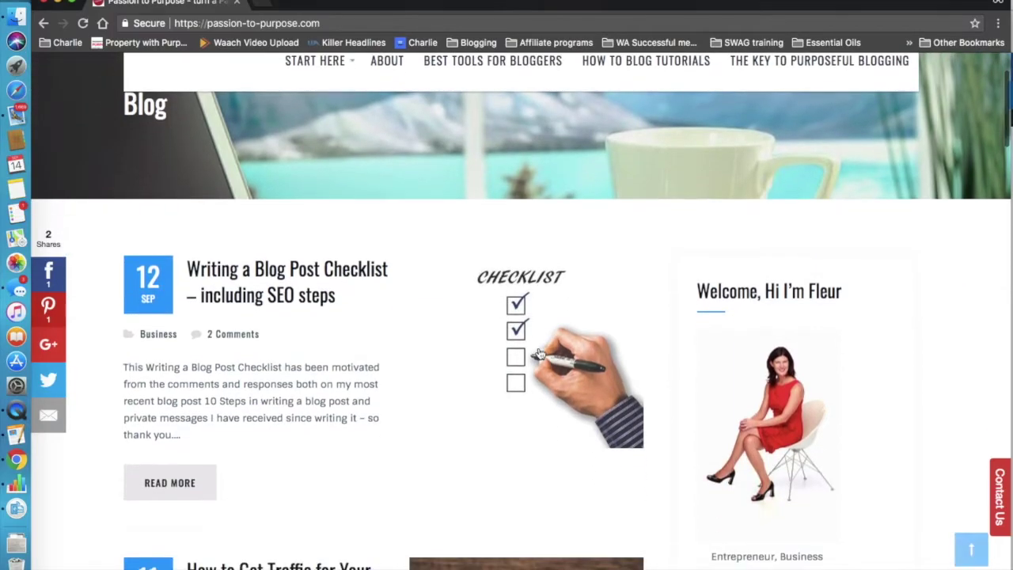
{"action": "scroll", "coordinate": [539, 353], "scroll_direction": "down", "scroll_amount": 10}
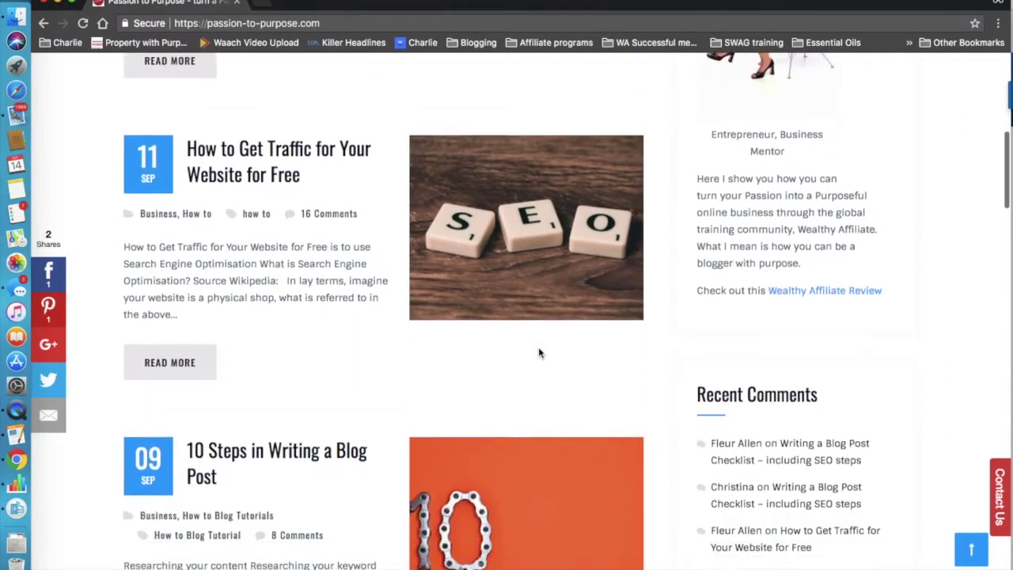
{"action": "scroll", "coordinate": [539, 353], "scroll_direction": "down", "scroll_amount": 12}
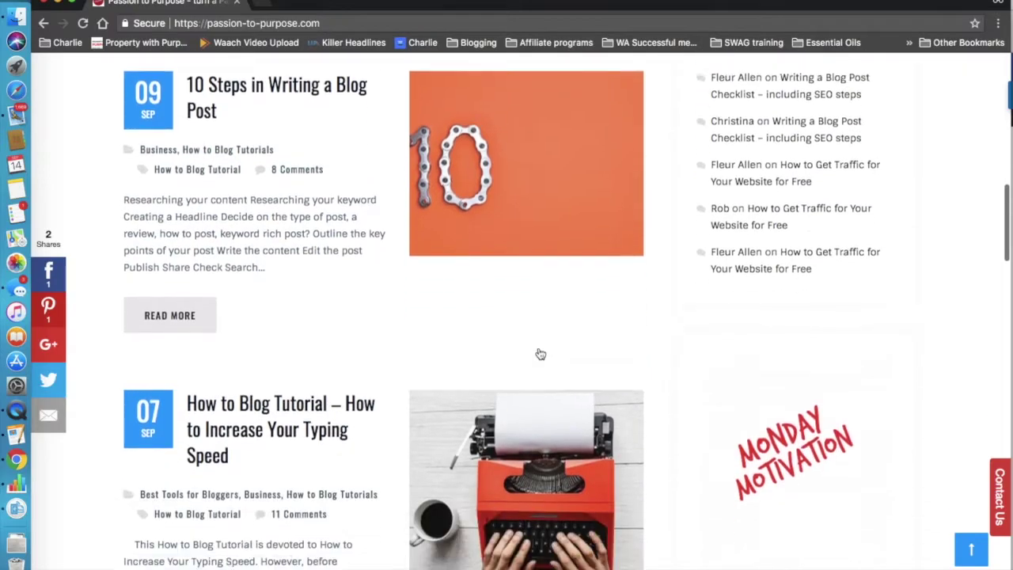
{"action": "scroll", "coordinate": [540, 354], "scroll_direction": "down", "scroll_amount": 1}
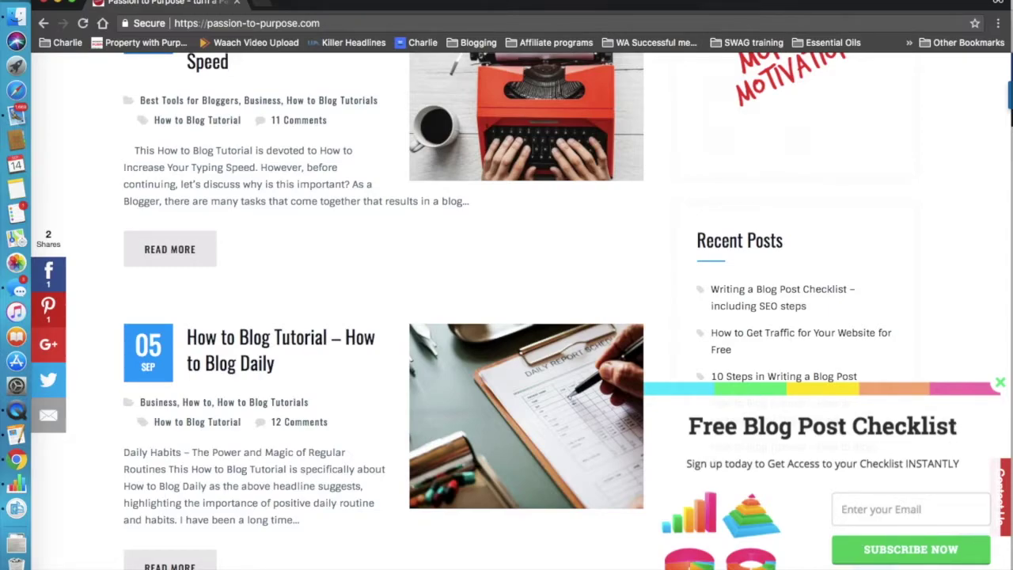
{"action": "left_click", "coordinate": [1000, 387]}
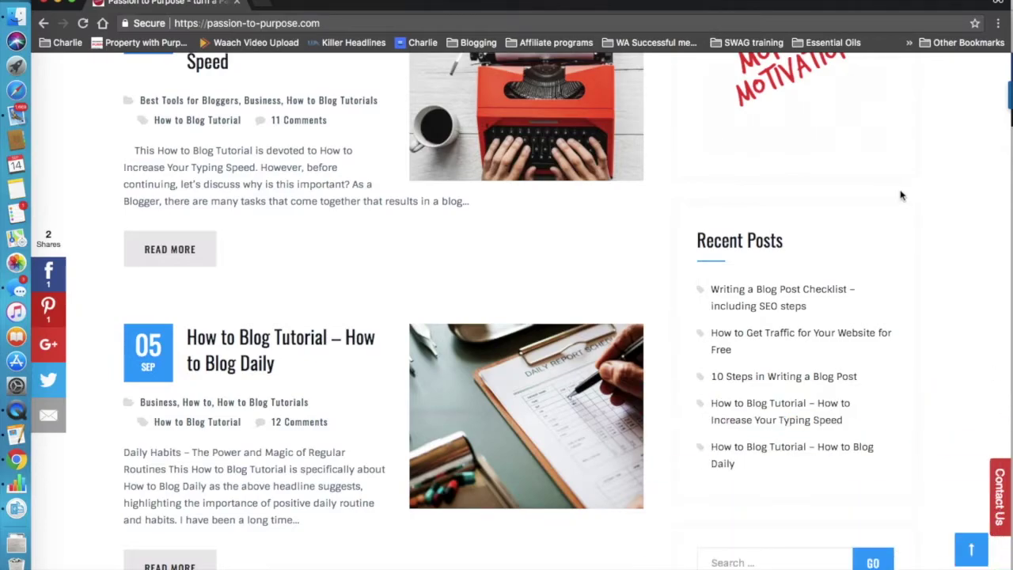
{"action": "scroll", "coordinate": [900, 195], "scroll_direction": "up", "scroll_amount": 4}
{"action": "scroll", "coordinate": [900, 194], "scroll_direction": "up", "scroll_amount": 15}
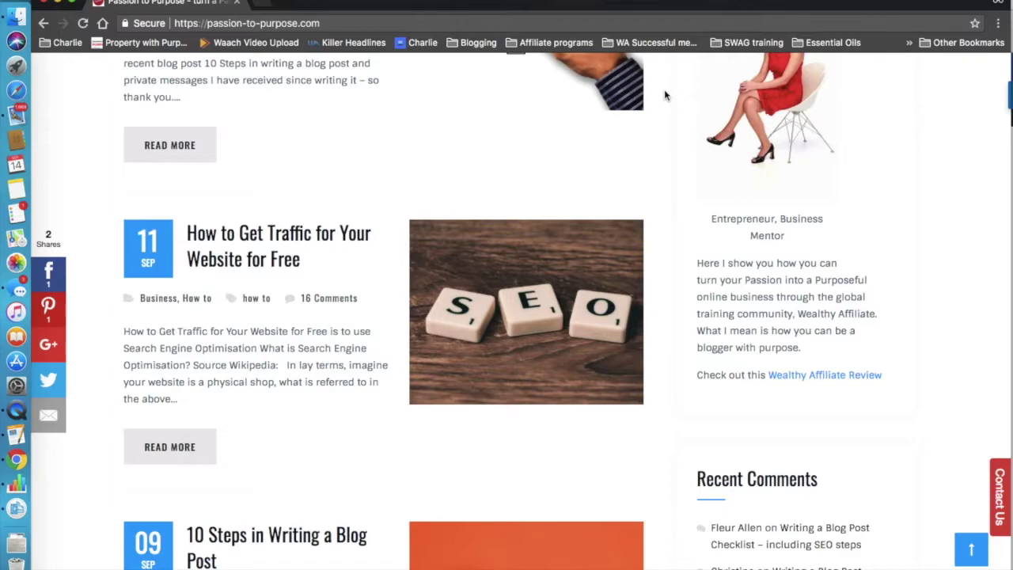
{"action": "scroll", "coordinate": [665, 95], "scroll_direction": "up", "scroll_amount": 5}
{"action": "scroll", "coordinate": [665, 95], "scroll_direction": "up", "scroll_amount": 4}
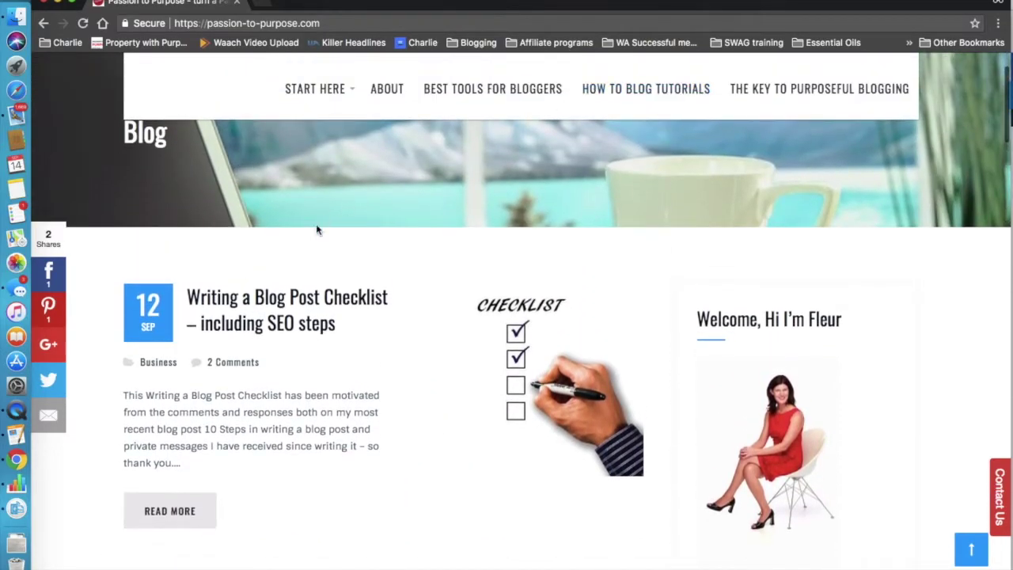
Open the Writing a Blog Post Checklist post and scroll through it.
{"action": "left_click", "coordinate": [226, 301]}
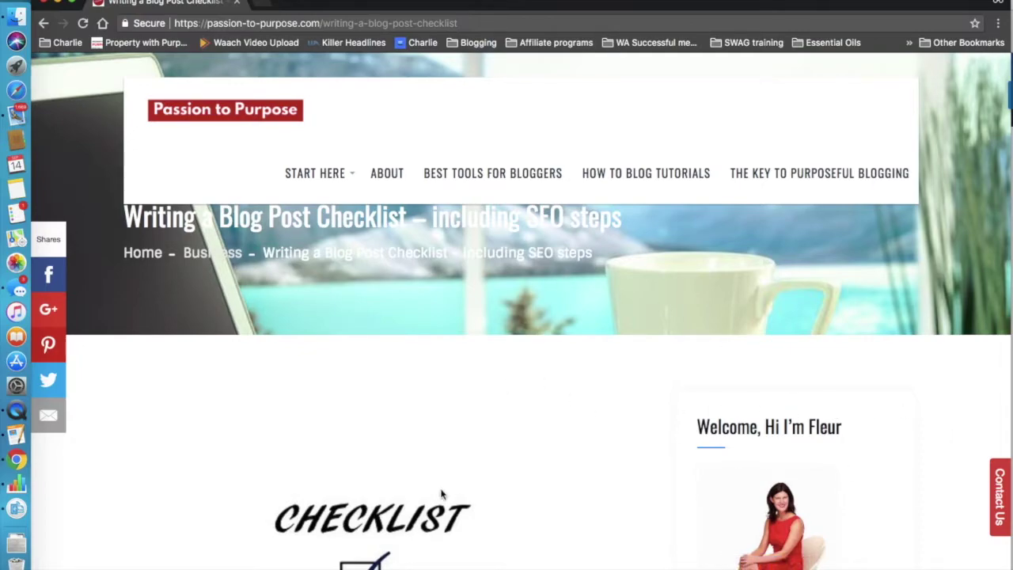
{"action": "scroll", "coordinate": [442, 495], "scroll_direction": "down", "scroll_amount": 5}
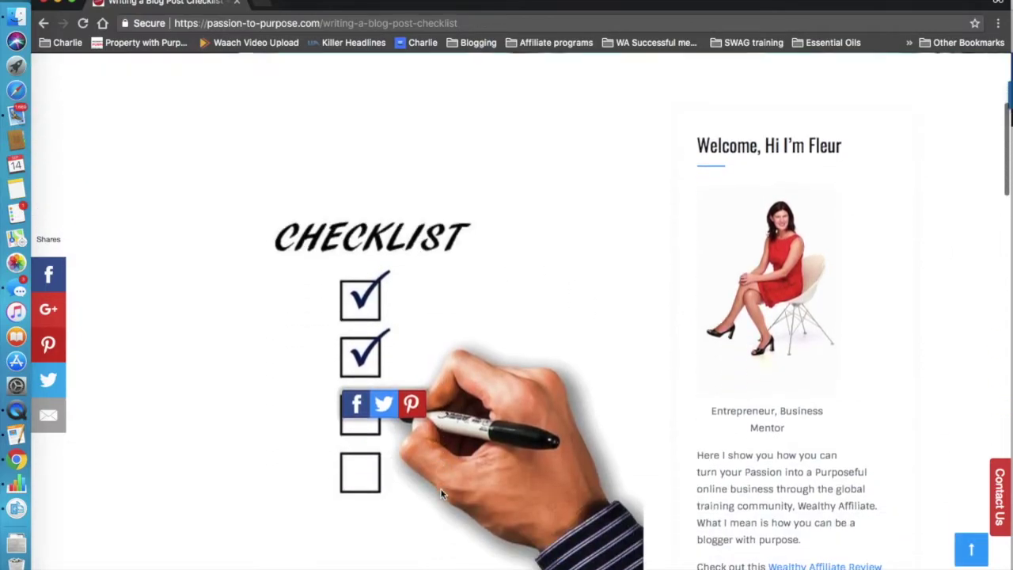
{"action": "scroll", "coordinate": [442, 495], "scroll_direction": "down", "scroll_amount": 5}
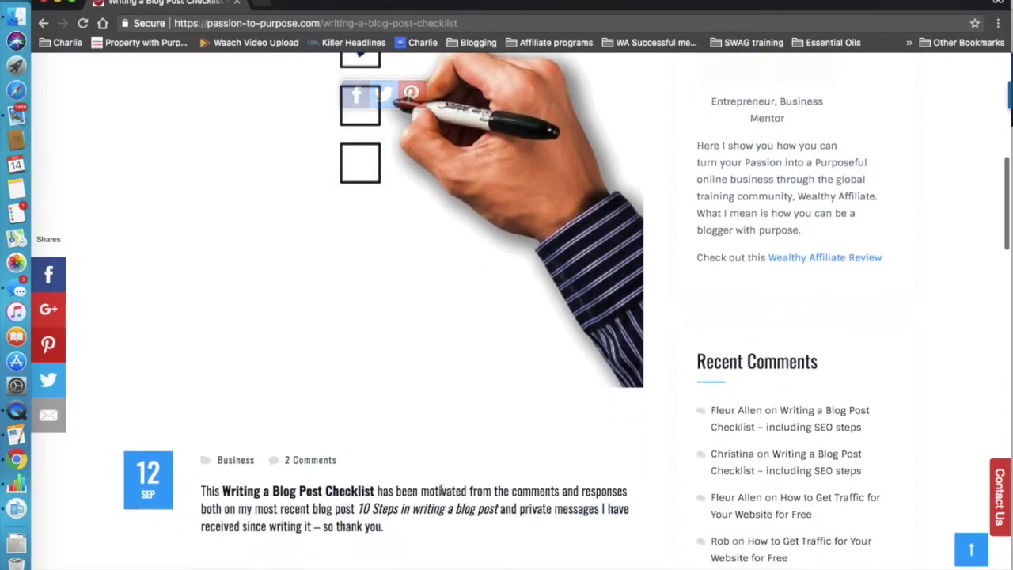
{"action": "scroll", "coordinate": [442, 491], "scroll_direction": "down", "scroll_amount": 4}
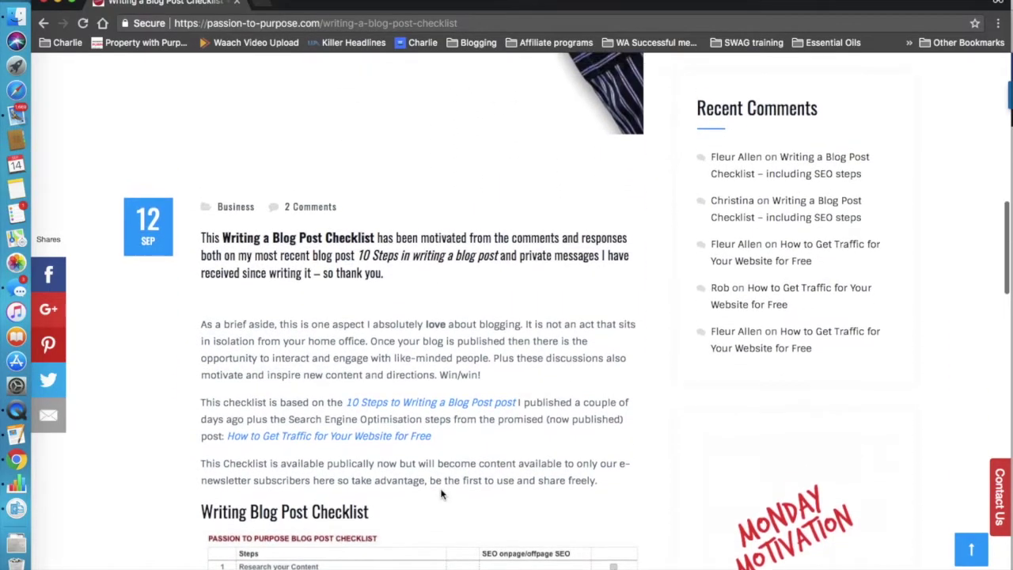
{"action": "scroll", "coordinate": [441, 494], "scroll_direction": "up", "scroll_amount": 10}
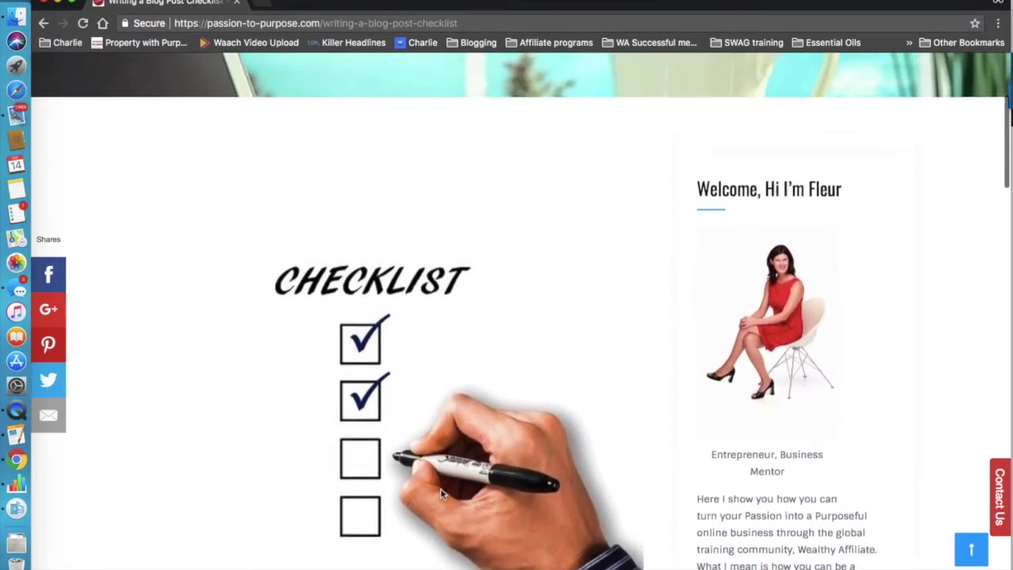
{"action": "scroll", "coordinate": [441, 495], "scroll_direction": "up", "scroll_amount": 4}
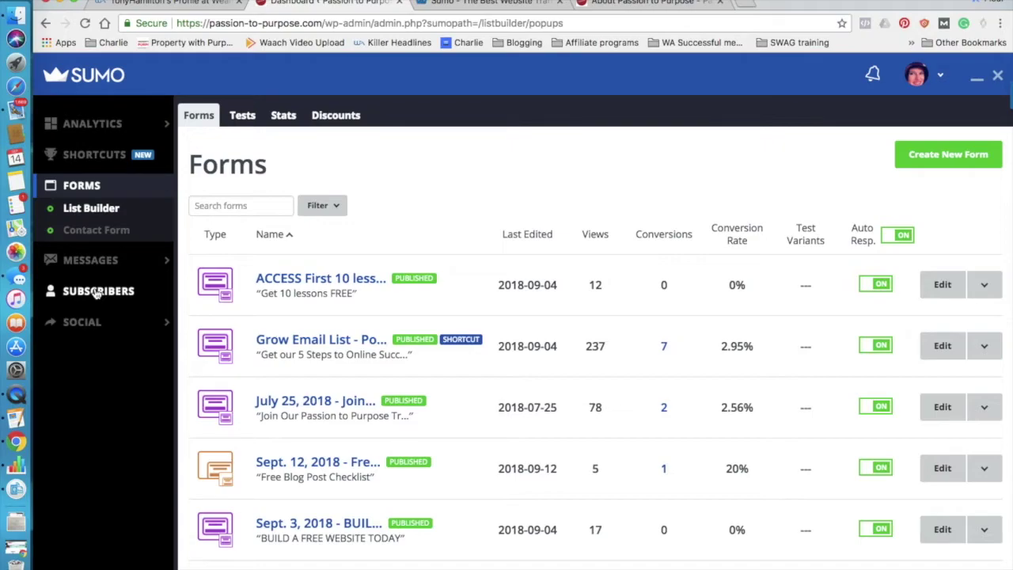
Check the Grow Email List shortcut's 237 impressions and 7 subscribers, then return to Forms.
{"action": "left_click", "coordinate": [93, 162]}
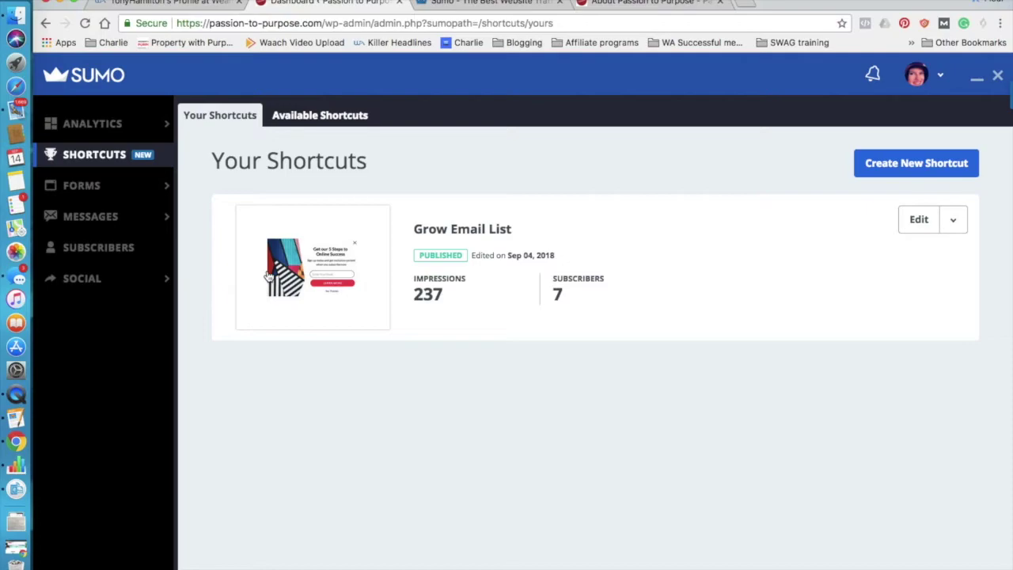
{"action": "mouse_move", "coordinate": [87, 185]}
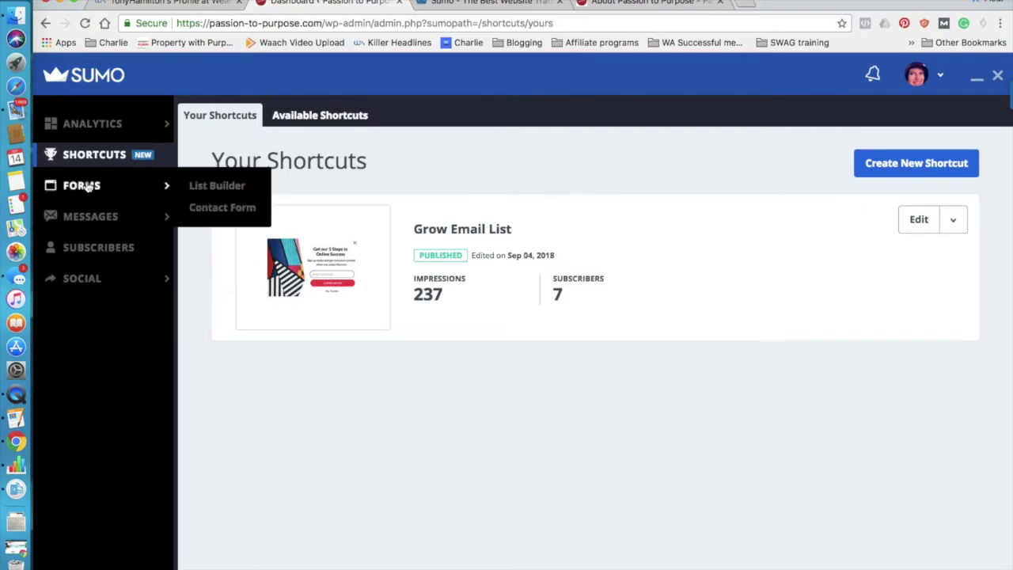
{"action": "left_click", "coordinate": [88, 185]}
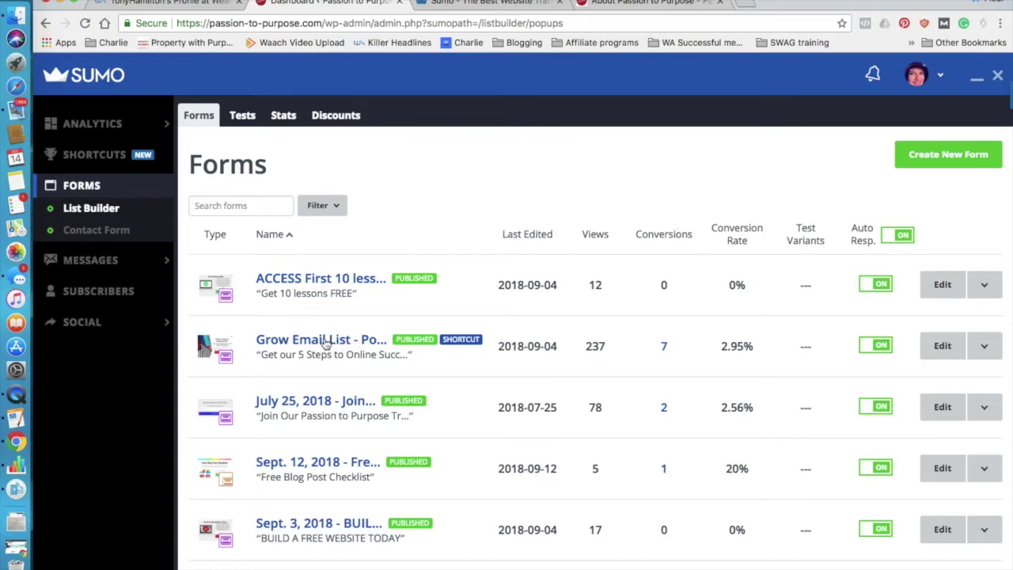
Edit the Grow Email List shortcut to preview its 'Get our 5 Steps to Online Success' popup.
{"action": "left_click", "coordinate": [941, 349]}
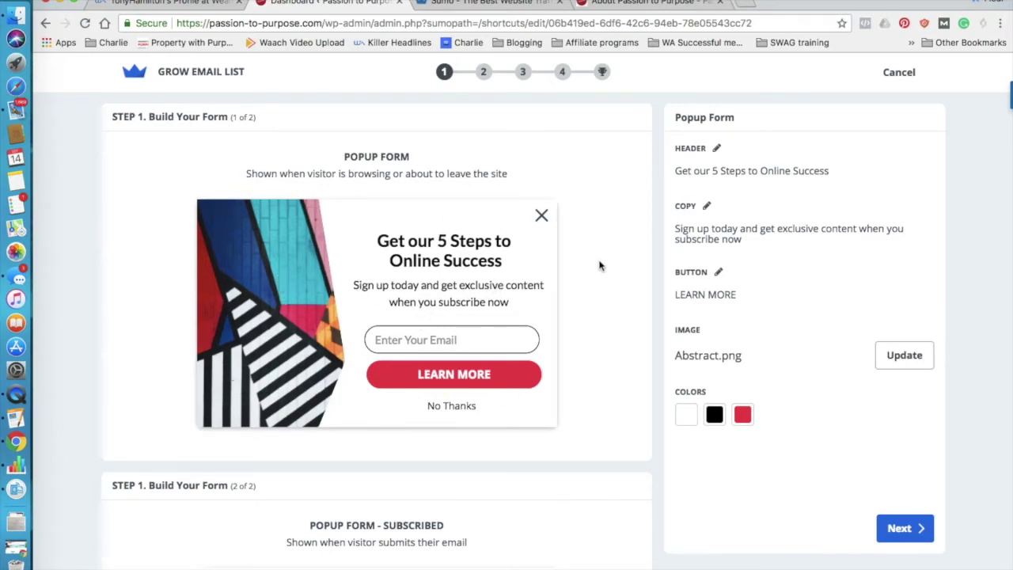
{"action": "left_click", "coordinate": [677, 3]}
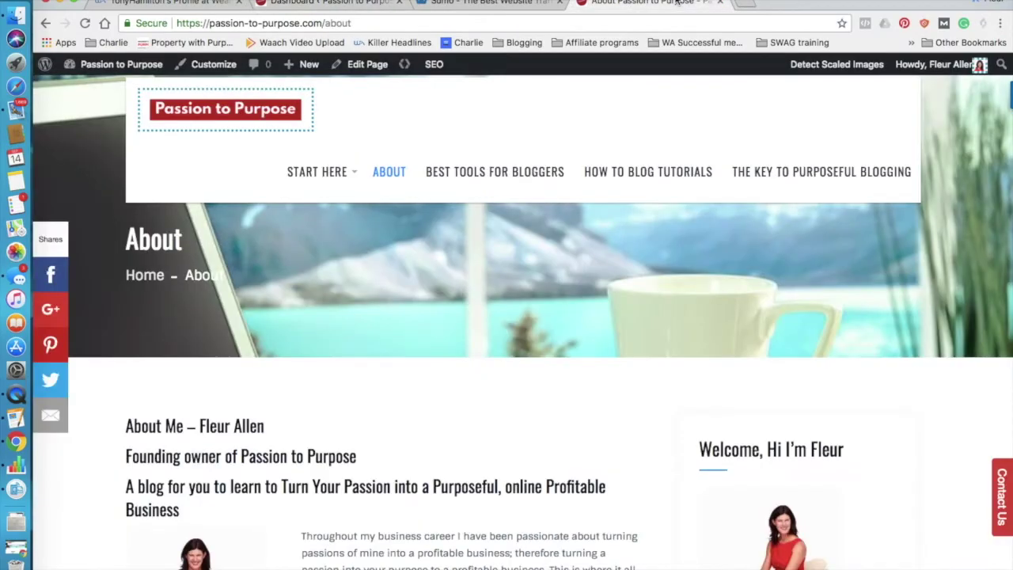
{"action": "key", "text": "Down"}
{"action": "key", "text": "Down"}
{"action": "key", "text": "Down"}
{"action": "key", "text": "Down"}
{"action": "key", "text": "Down"}
{"action": "key", "text": "Down"}
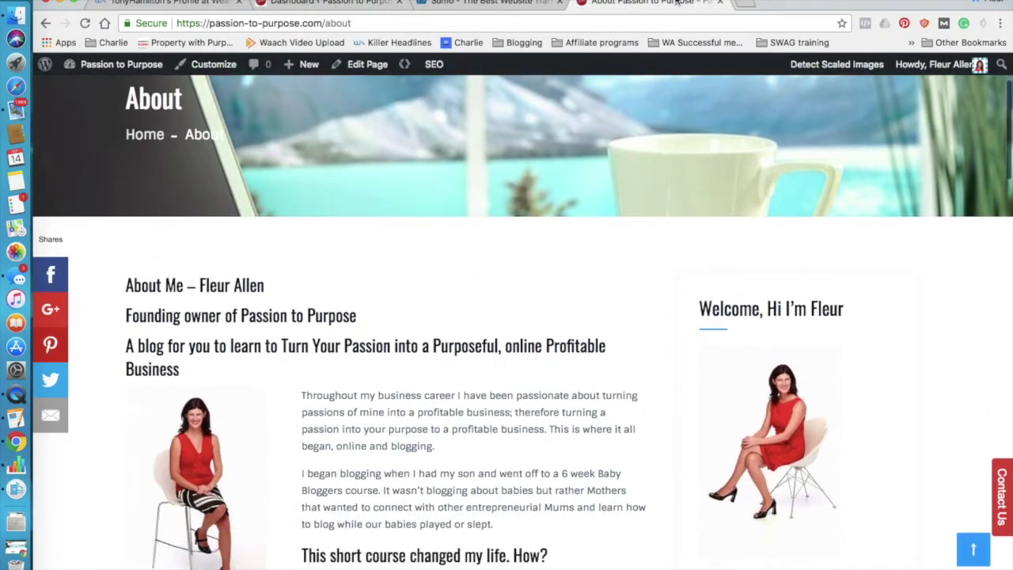
{"action": "scroll", "coordinate": [488, 304], "scroll_direction": "up", "scroll_amount": 5}
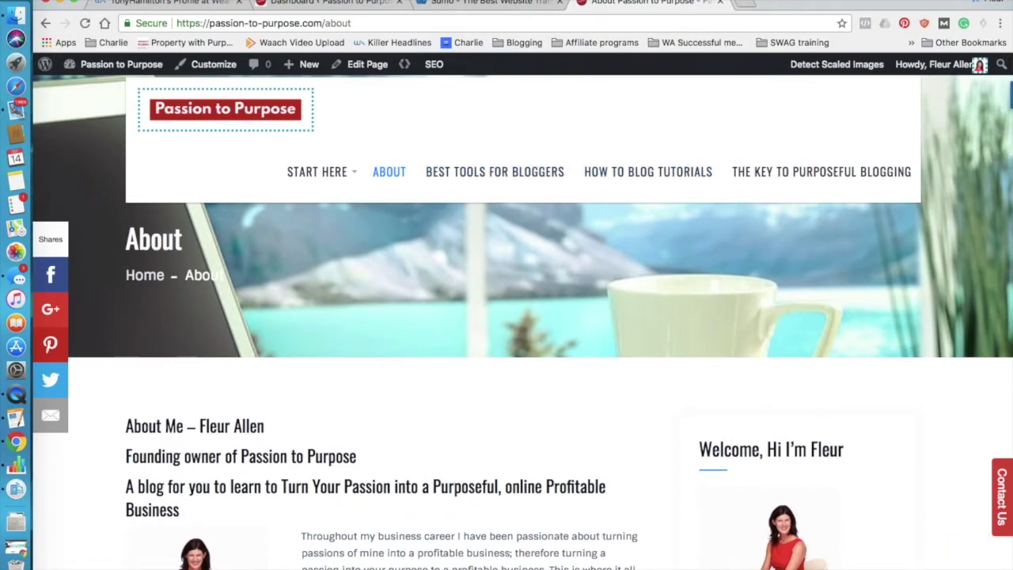
{"action": "left_click", "coordinate": [297, 4]}
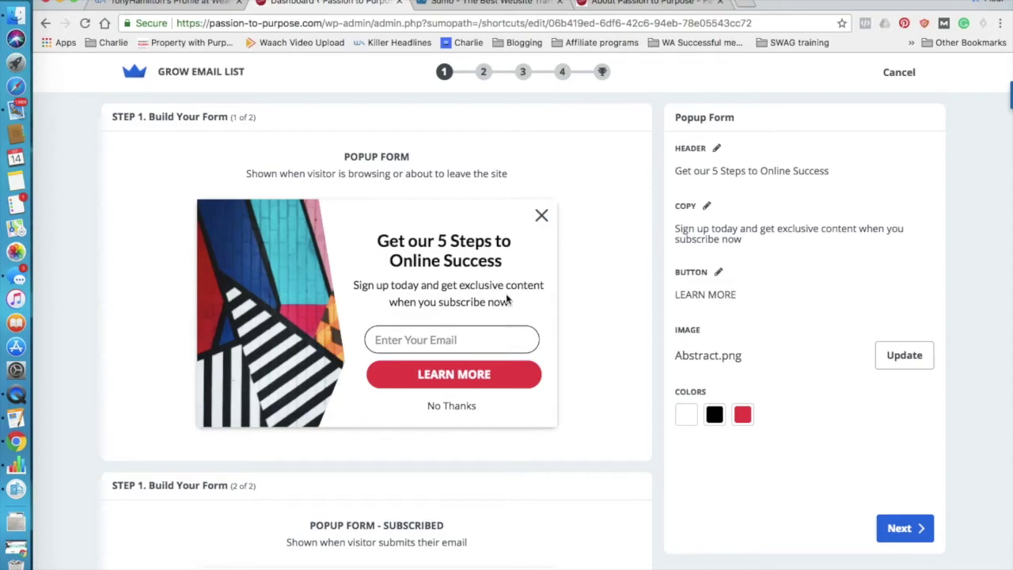
{"action": "left_click", "coordinate": [891, 529]}
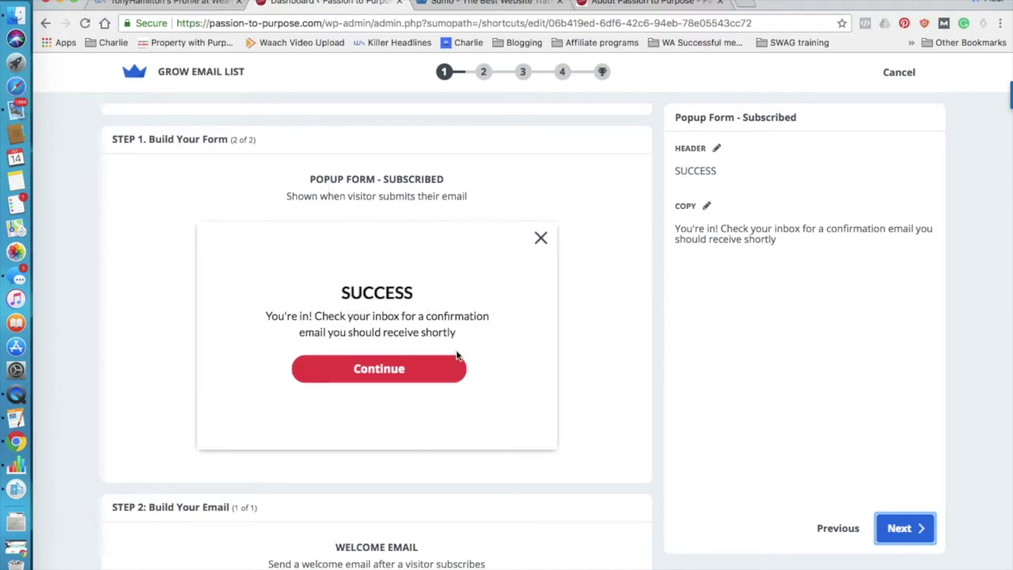
Advance through the welcome email and display settings steps to Step 4, Confirm Integrations.
{"action": "left_click", "coordinate": [906, 532]}
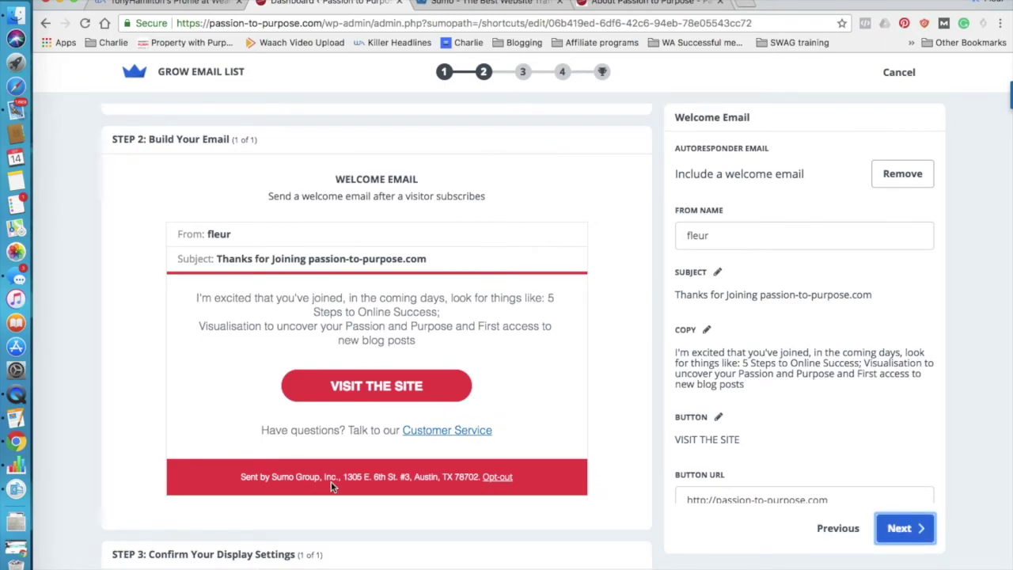
{"action": "left_click", "coordinate": [904, 535]}
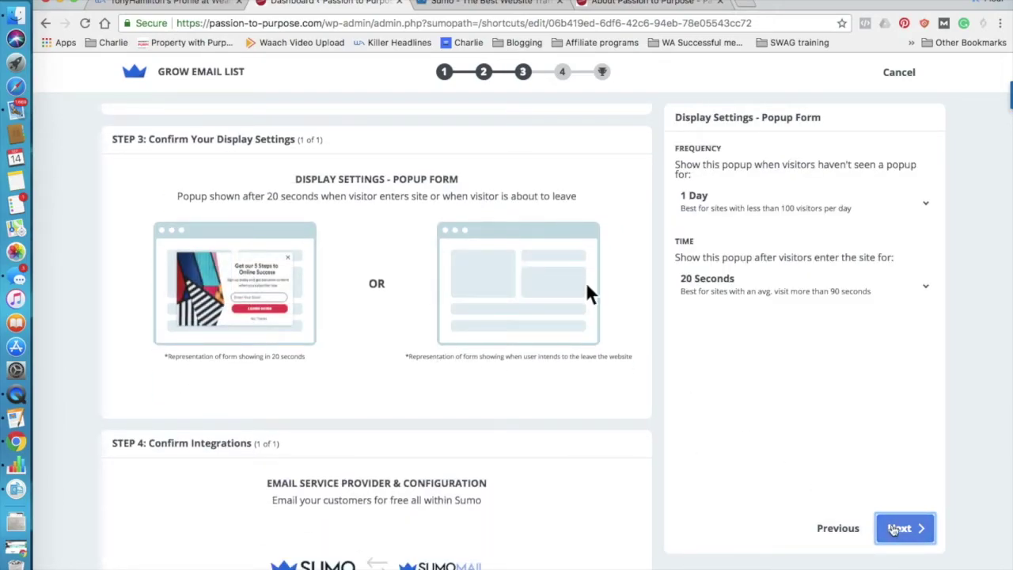
{"action": "left_click", "coordinate": [892, 530]}
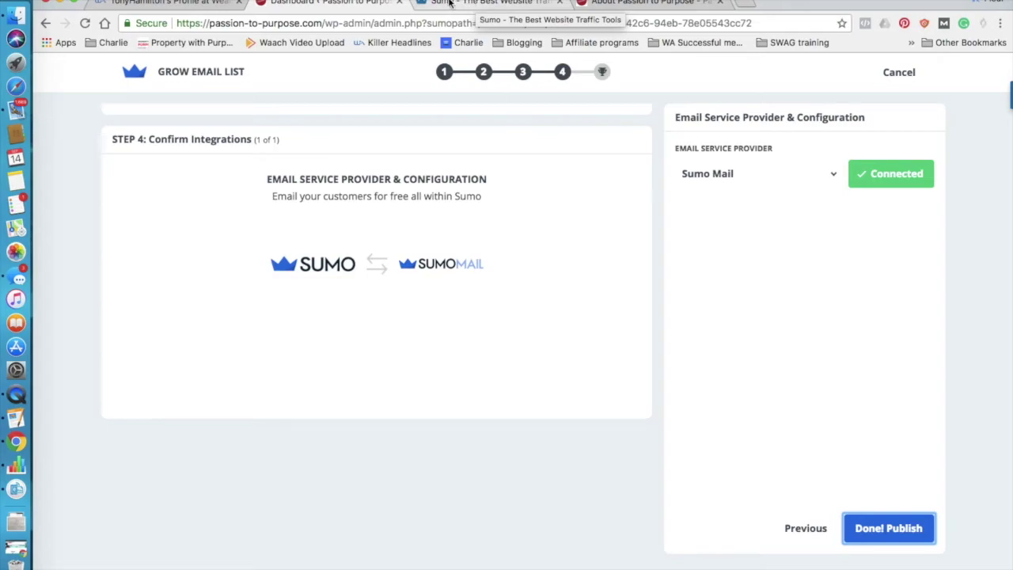
On the sumo.com site, enter the site URL and start a free trial signup.
{"action": "left_click", "coordinate": [446, 4]}
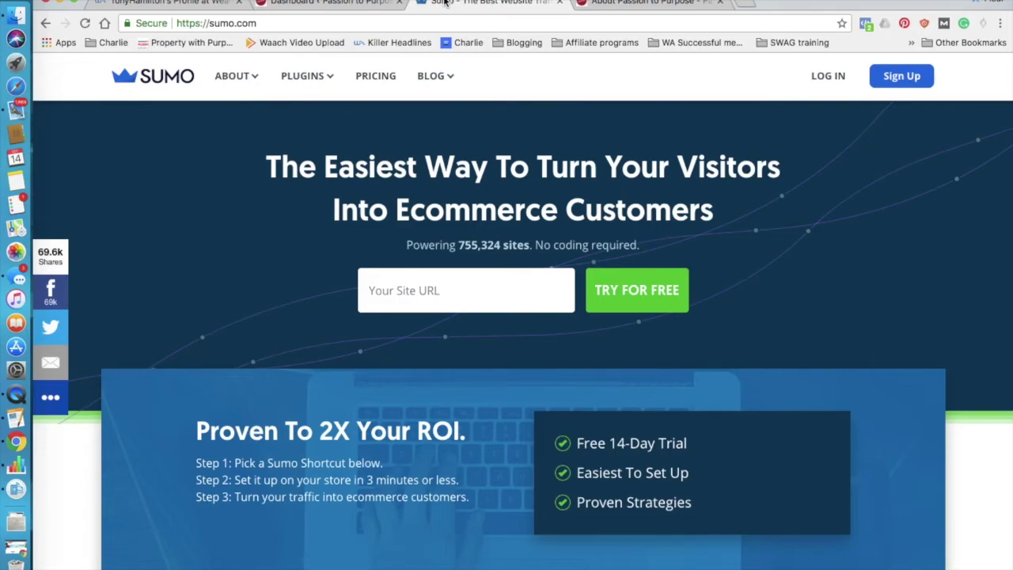
{"action": "left_click", "coordinate": [430, 290]}
{"action": "type", "text": "http://fle"}
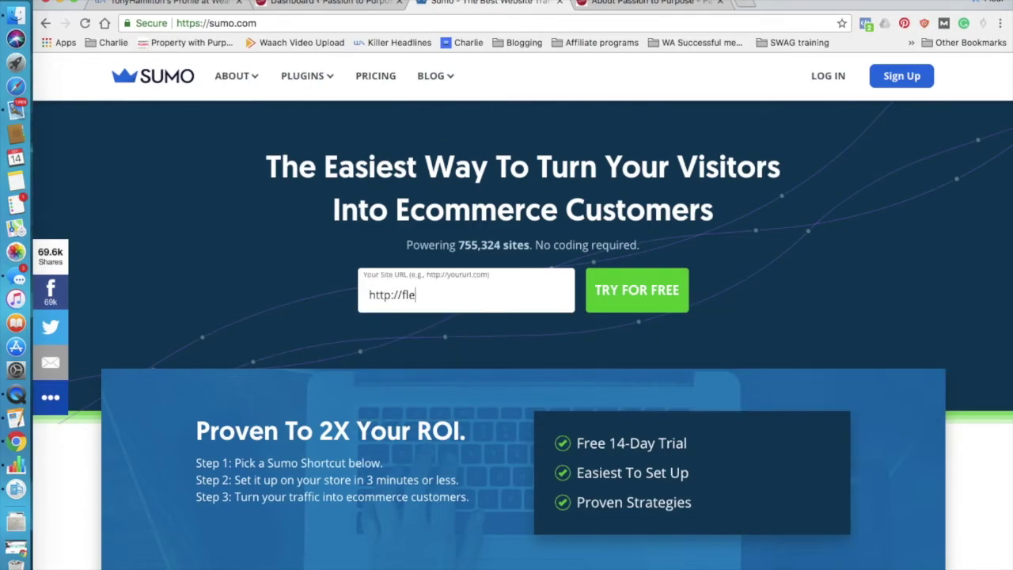
{"action": "type", "text": "urallen.com"}
{"action": "left_click", "coordinate": [633, 291]}
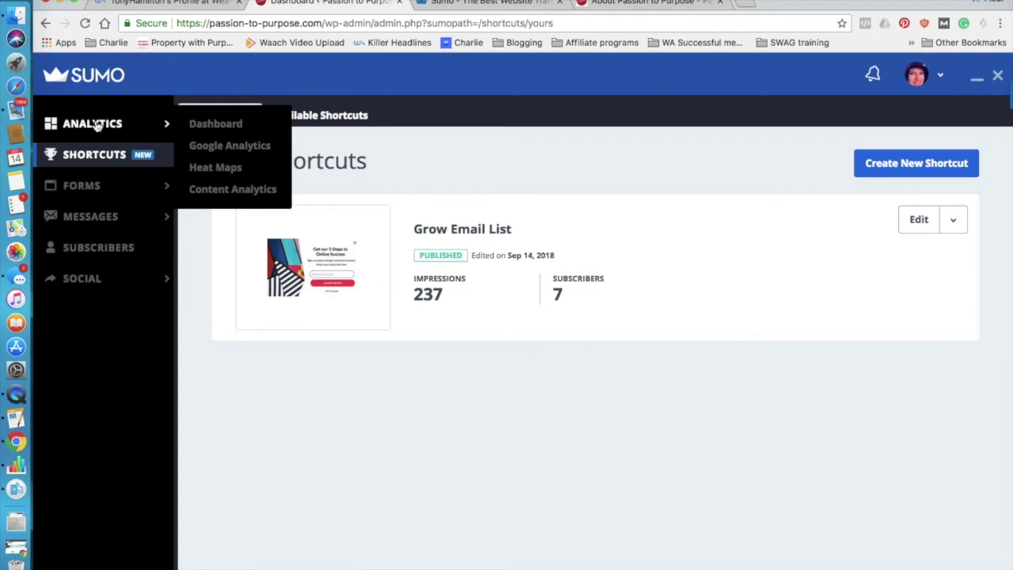
Close the Sumo panel to return to the WordPress Sumo dashboard.
{"action": "mouse_move", "coordinate": [95, 187]}
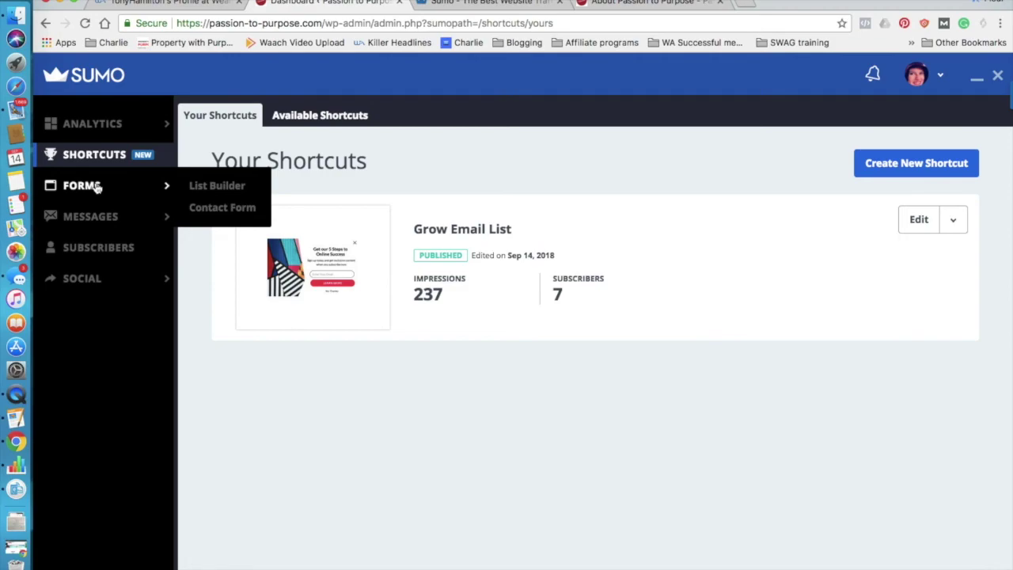
{"action": "mouse_move", "coordinate": [100, 225]}
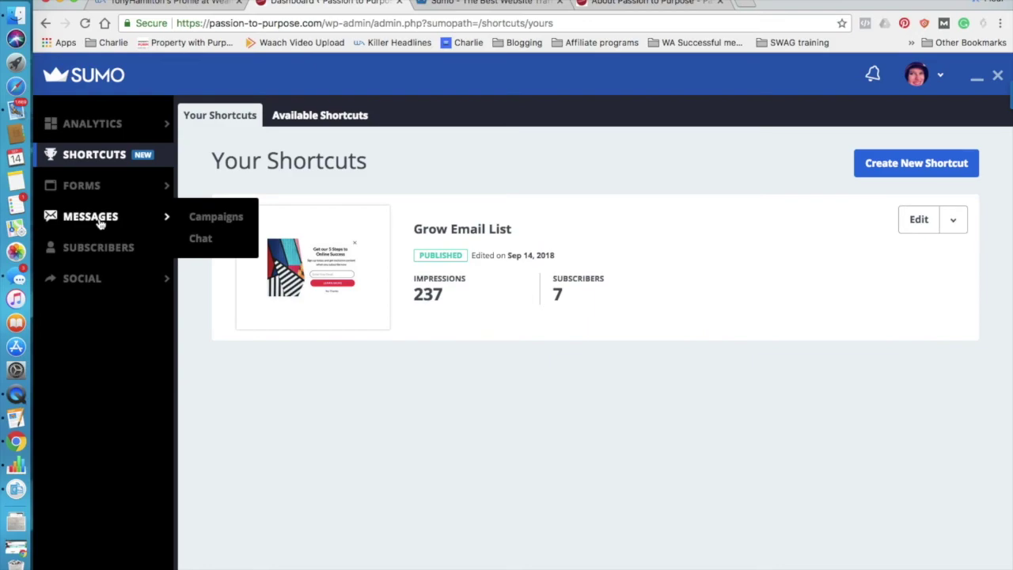
{"action": "mouse_move", "coordinate": [106, 289]}
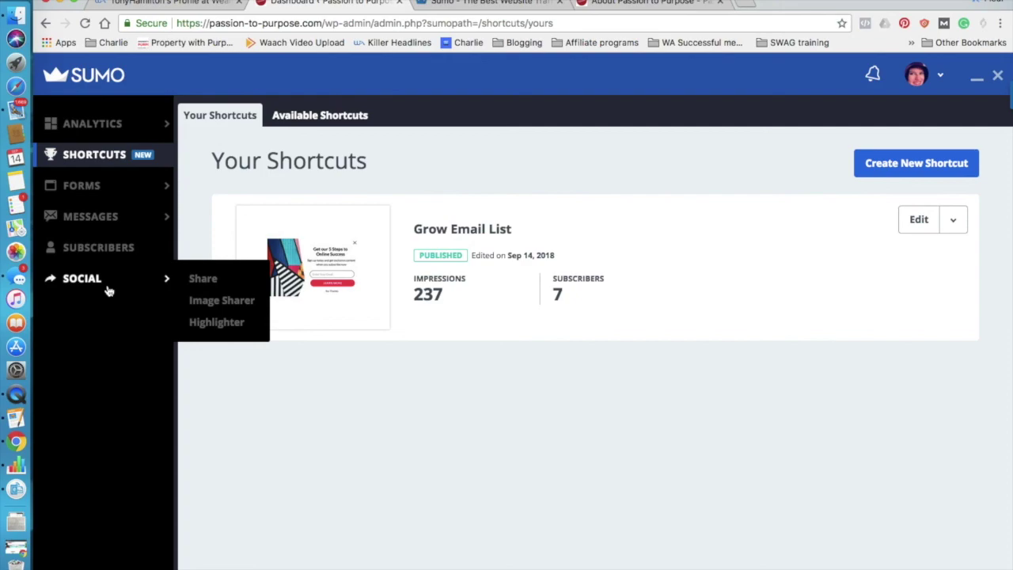
{"action": "left_click", "coordinate": [998, 76]}
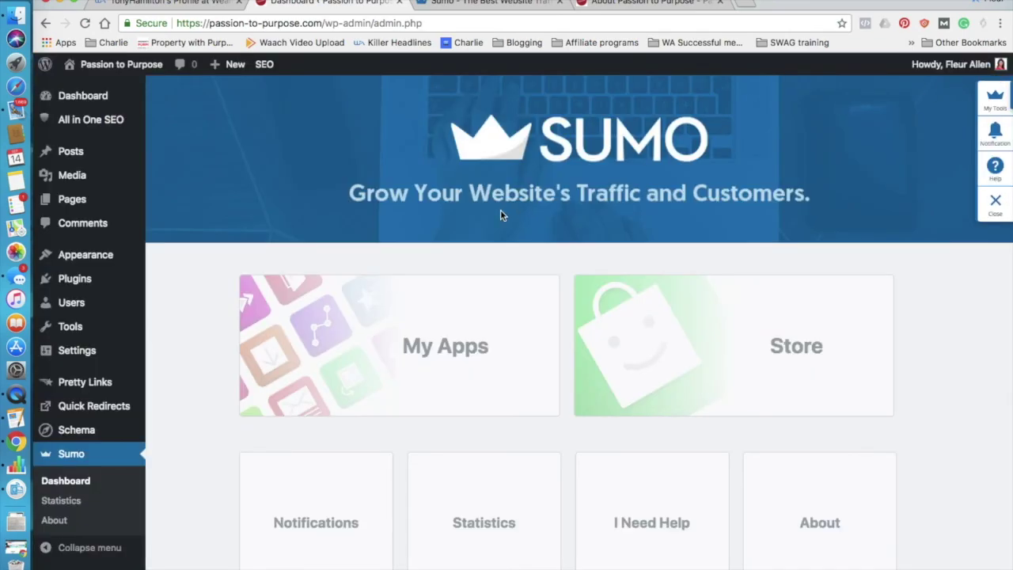